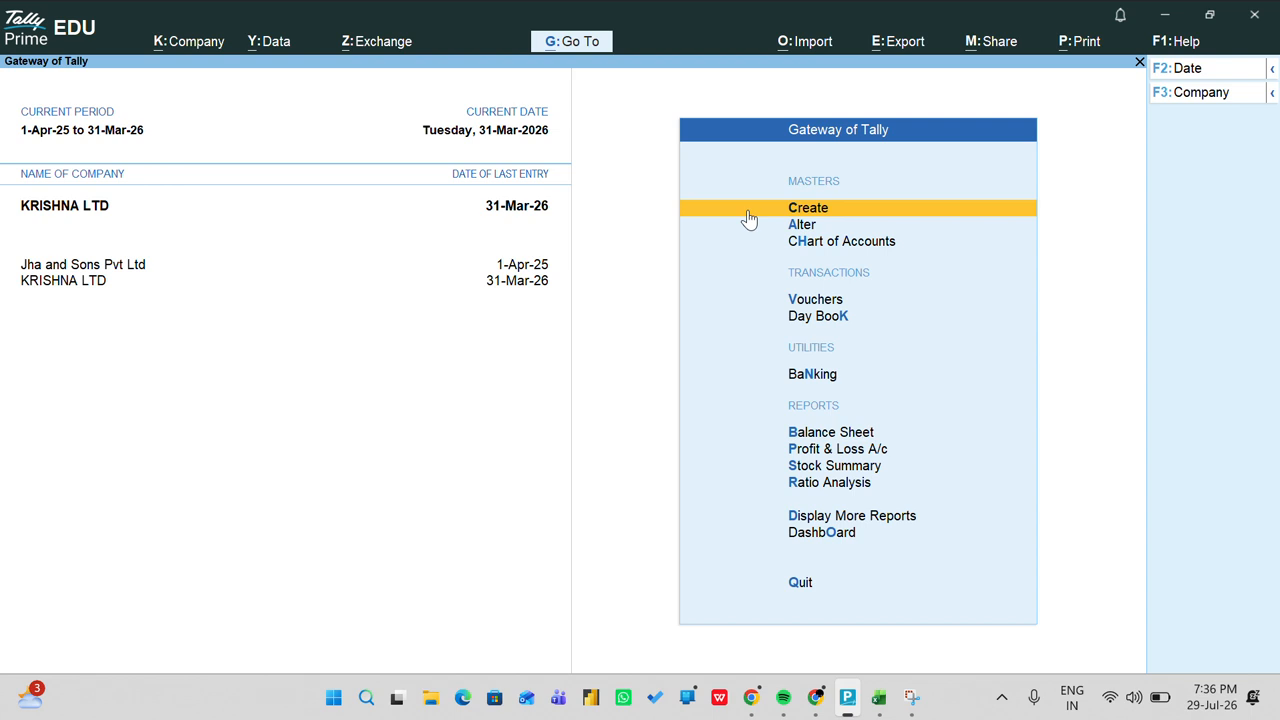
Step: Create voucher type POS INVOICE under Sales with abbreviation POS and automatic numbering
left_click(748, 218)
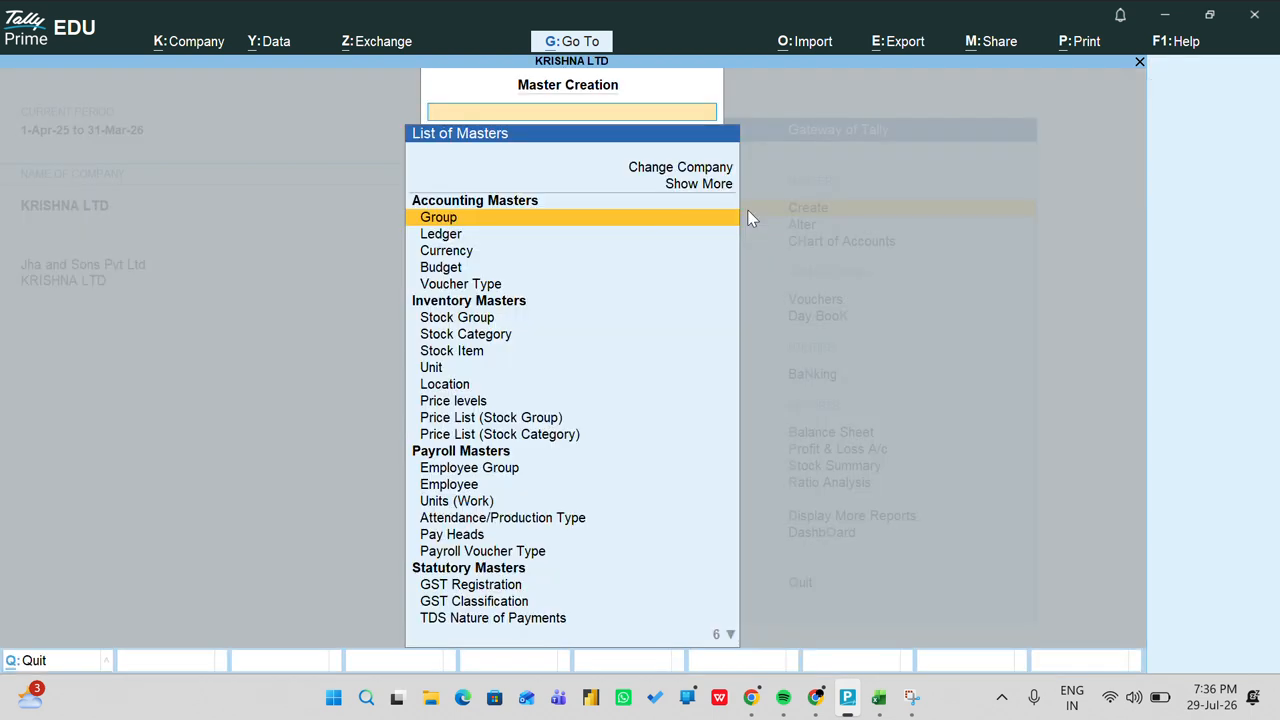
key("Down")
key("Down")
key("Down")
key("Down")
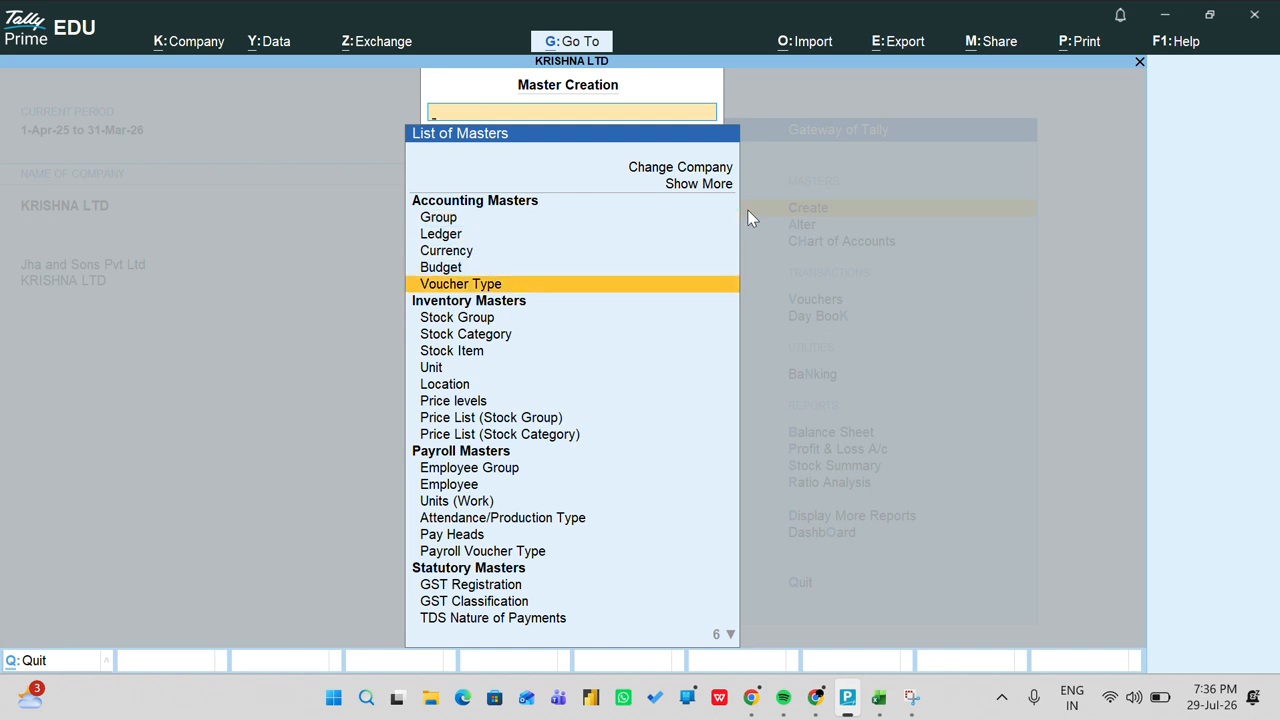
key("Return")
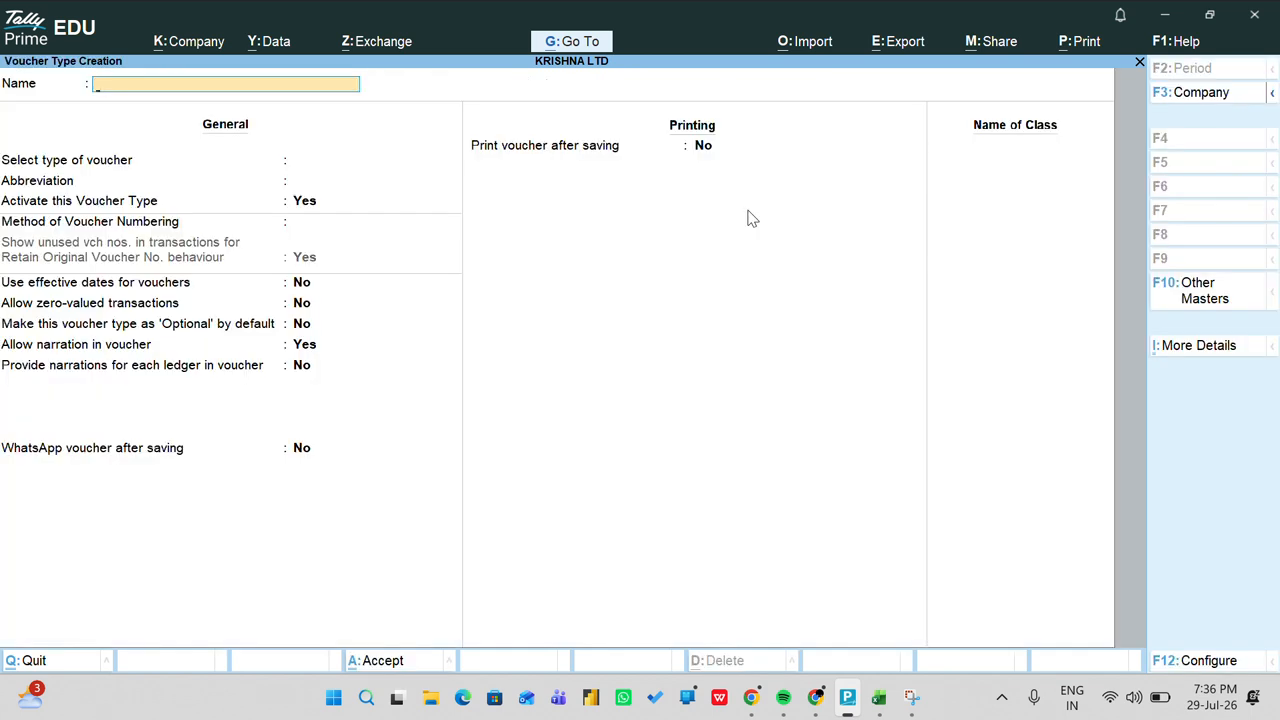
type("POS INVOICE")
key("Return")
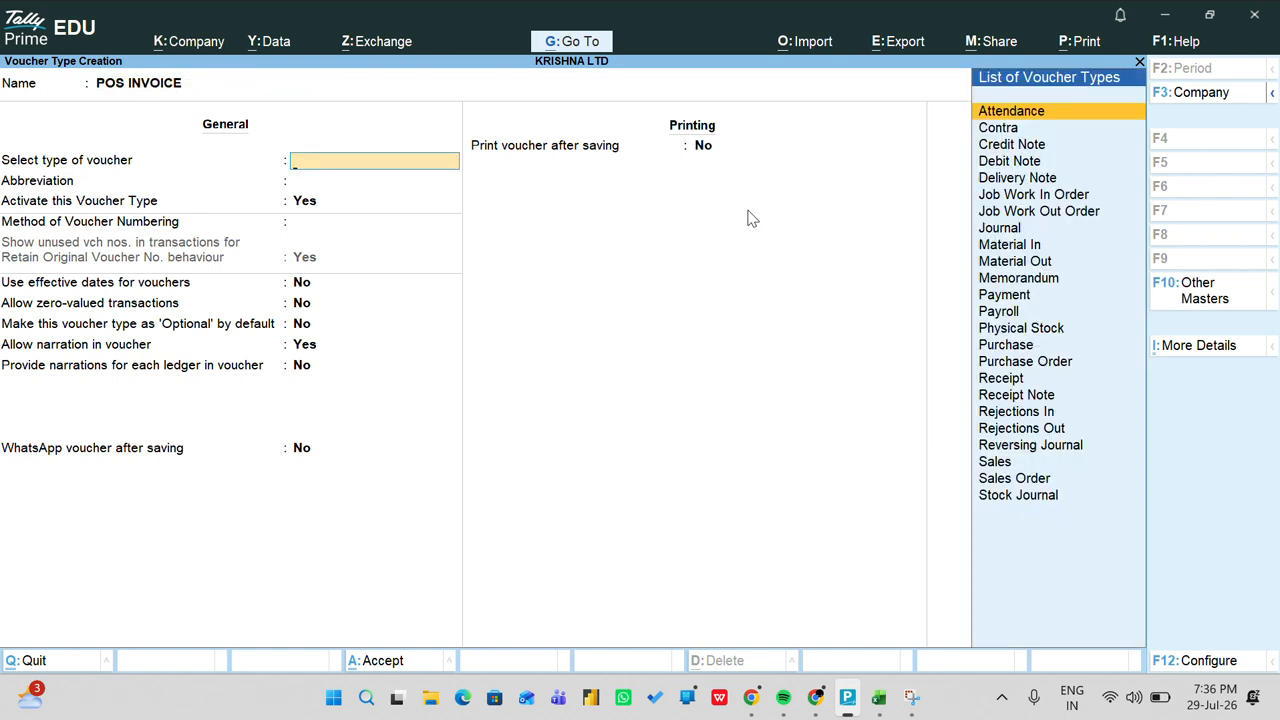
type("SALE")
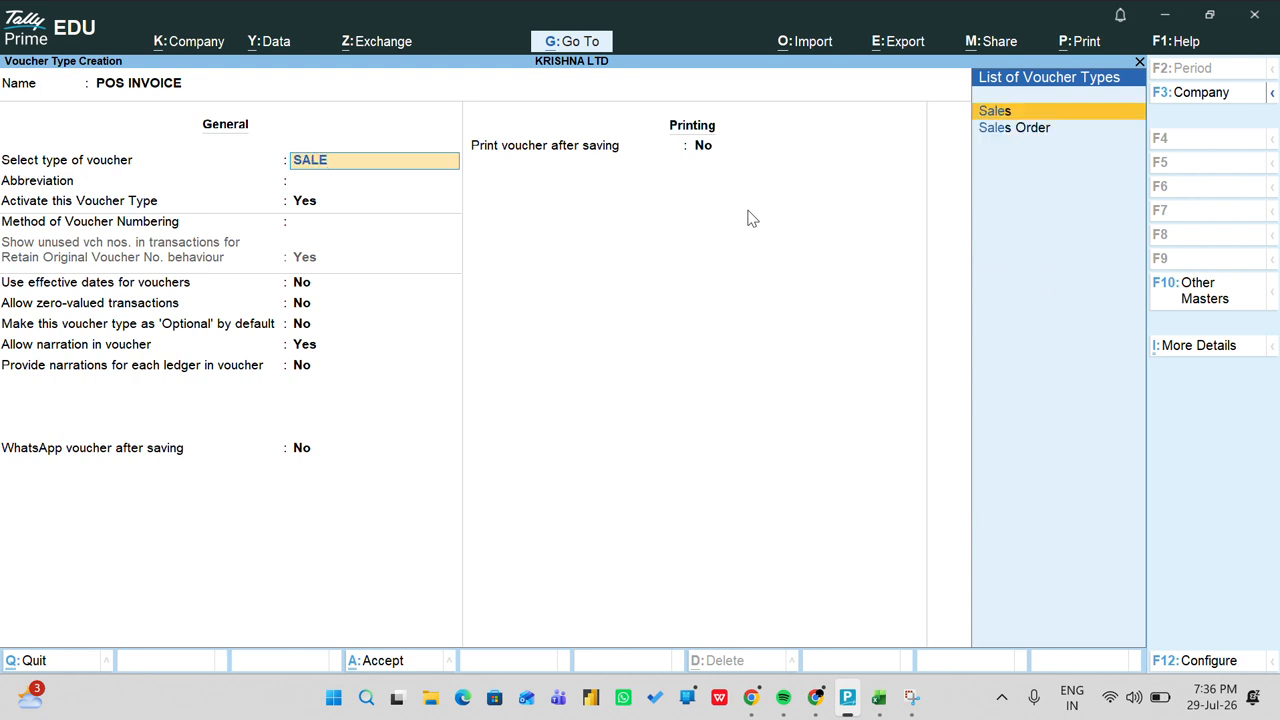
key("Return")
type("POS")
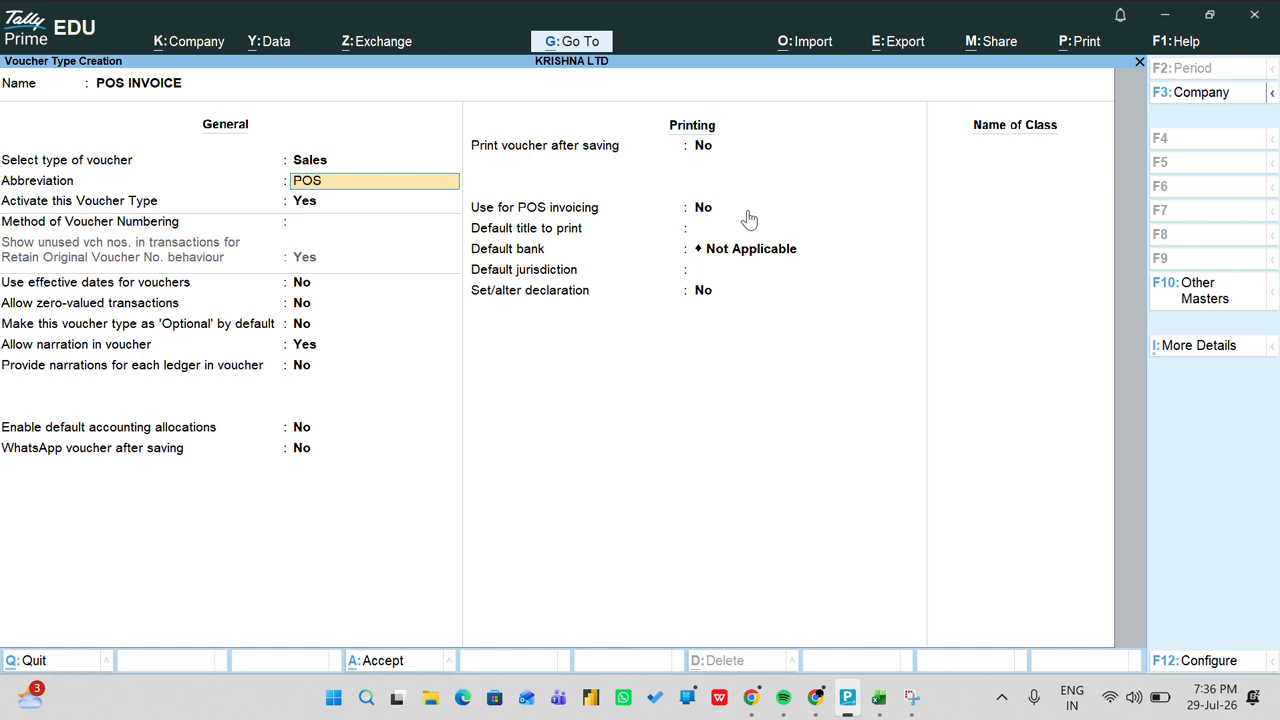
key("Return")
key("Return")
key("Return")
key("Return")
key("Return")
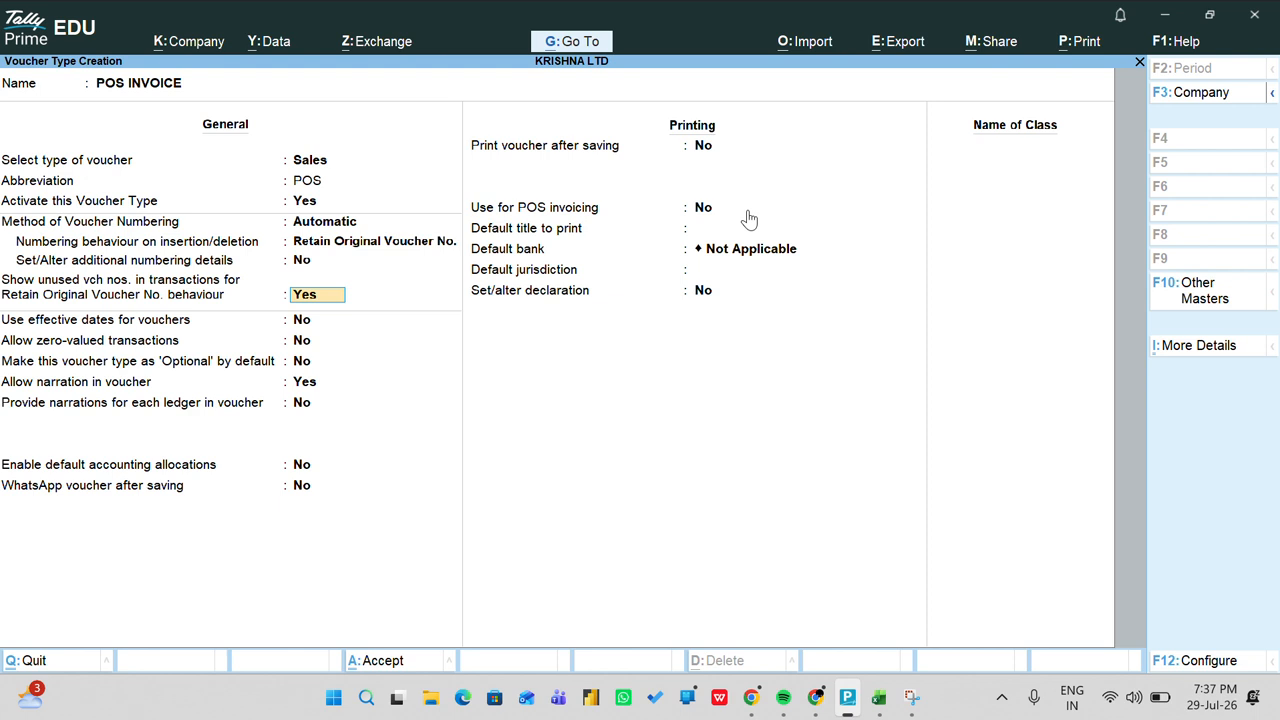
key("Return")
key("Return")
key("Return")
key("Return")
key("Return")
key("Return")
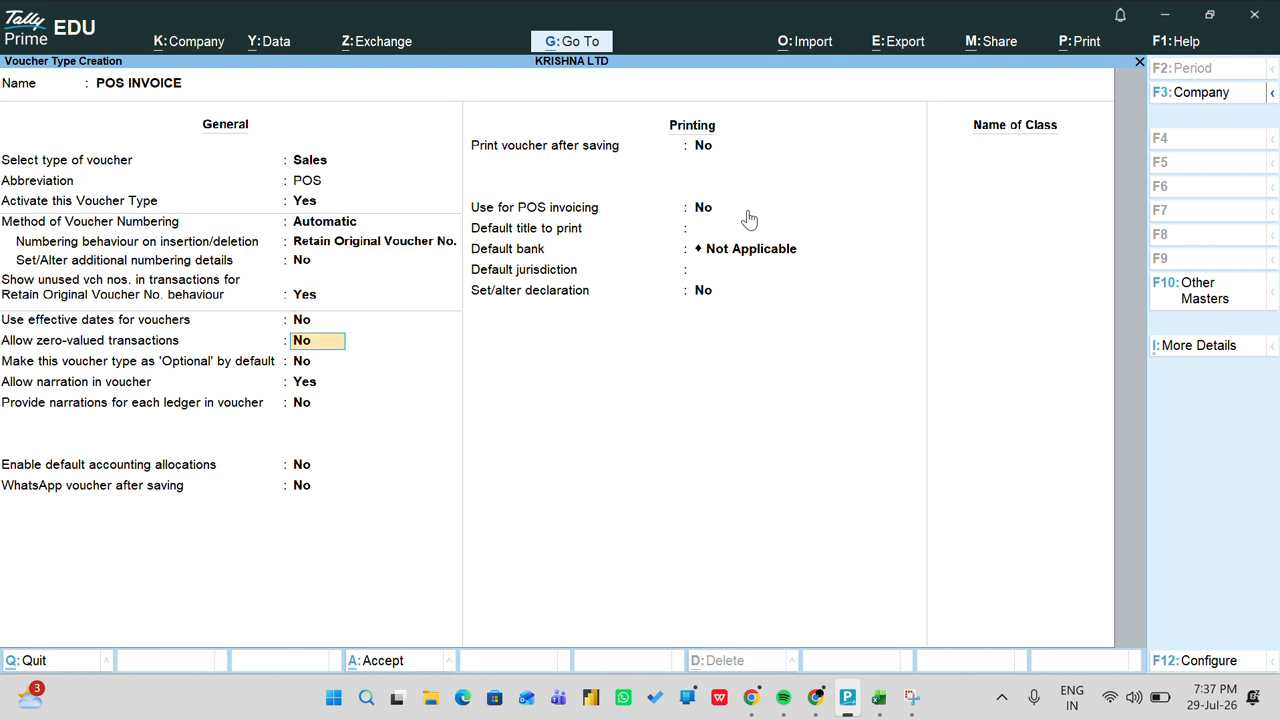
key("Return")
key("Return")
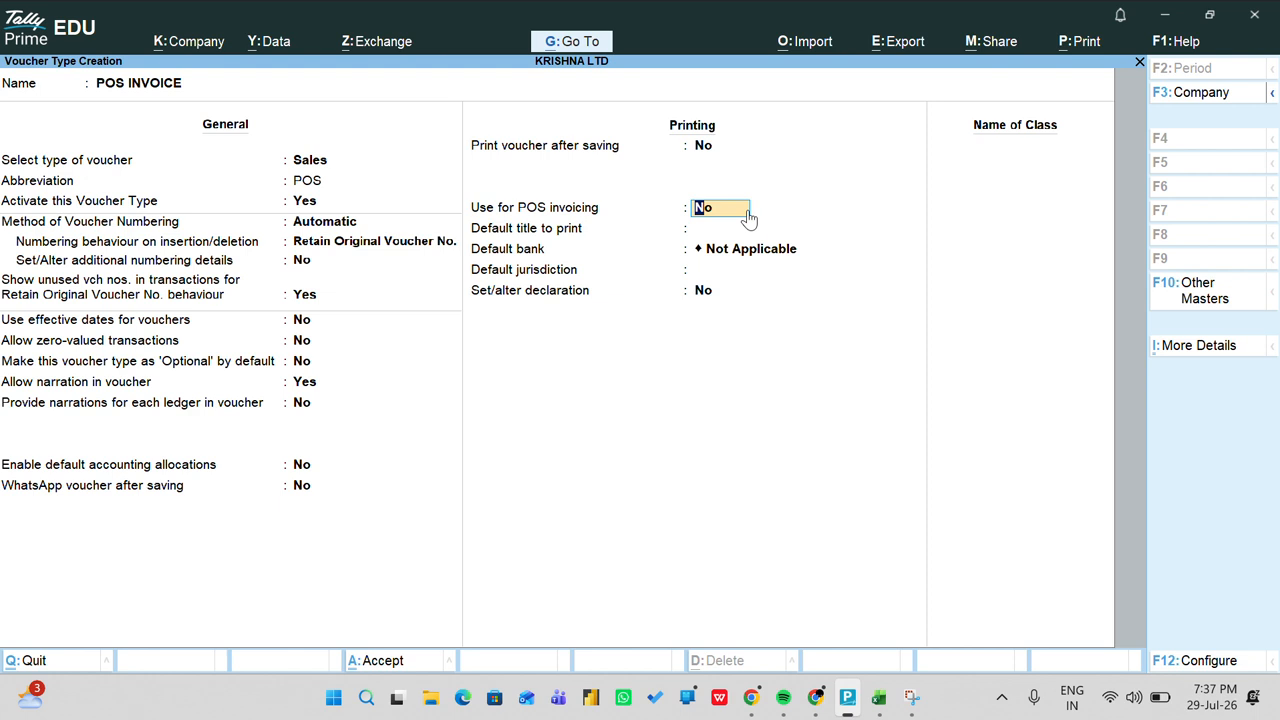
Step: Set Print voucher after saving and Use for POS invoicing to Yes
key("Up")
type("y")
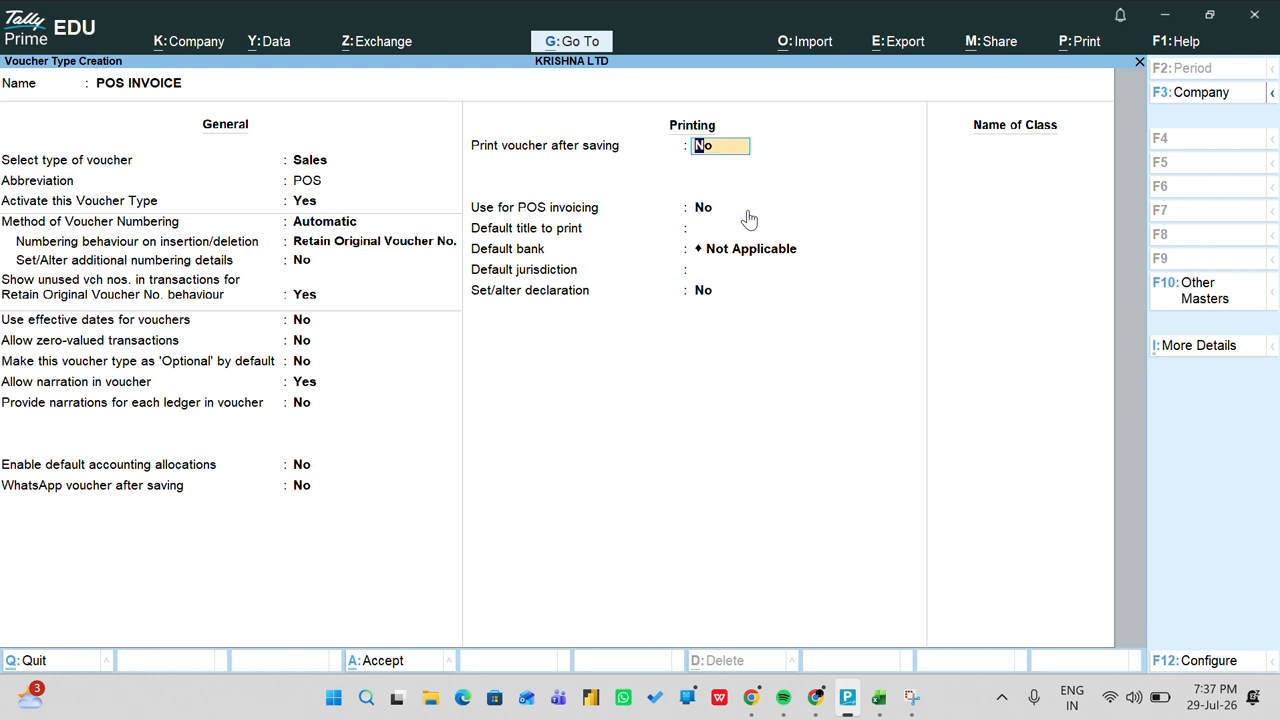
key("Return")
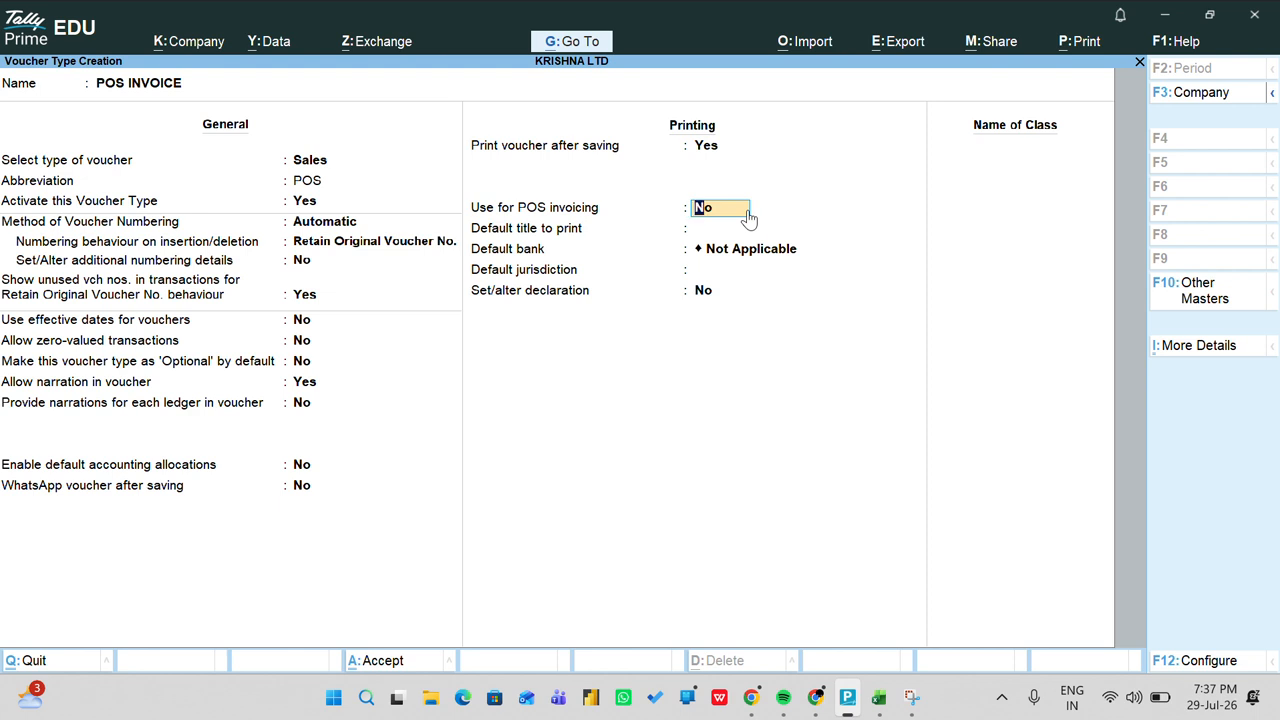
type("y")
key("Return")
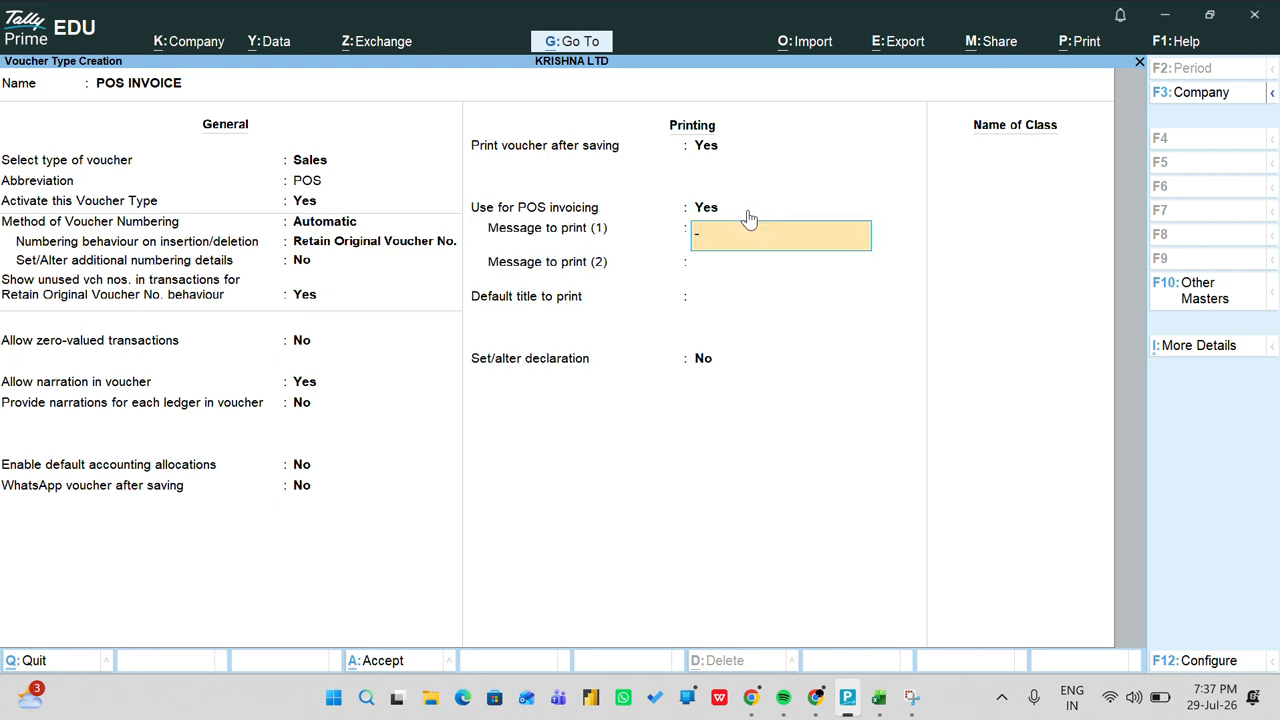
Step: Enter messages THANKS and VISIT AGAIN and the title KRISHNA BURGER STORE, leaving declaration off
type("TA")
key("BackSpace")
type("HANKS")
key("Return")
type("V")
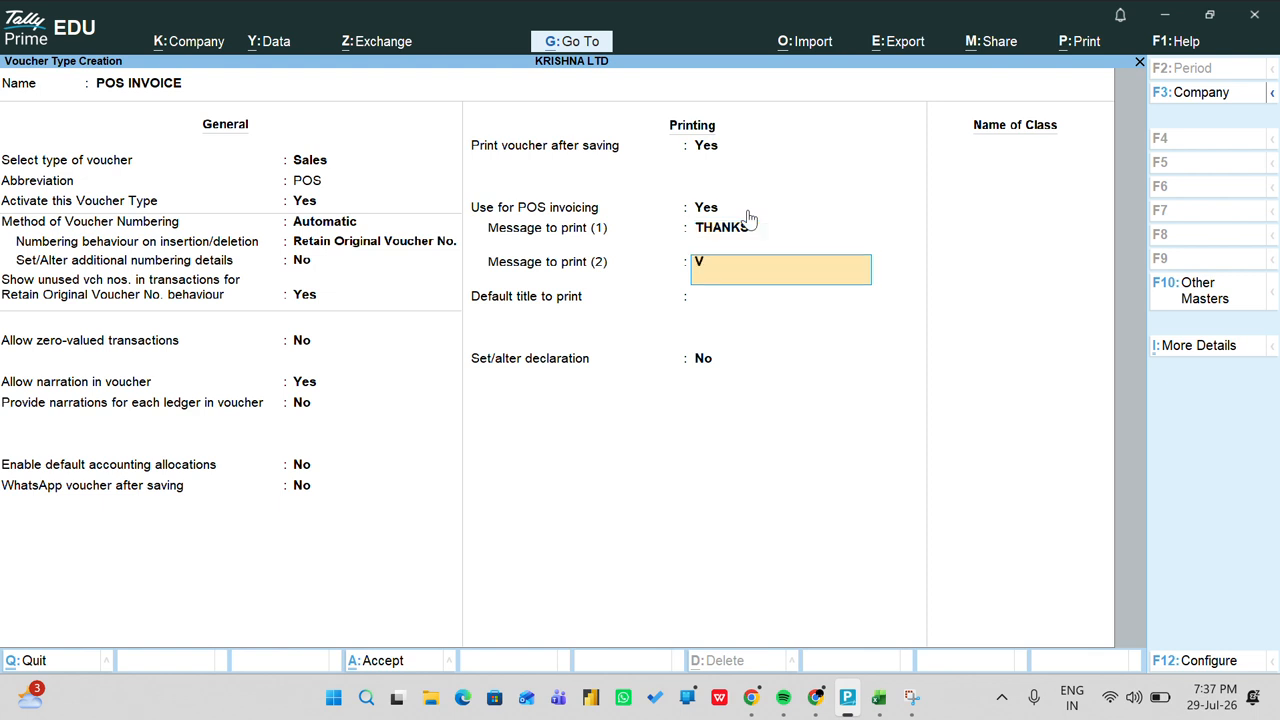
type("ISIT AGAIN")
key("Return")
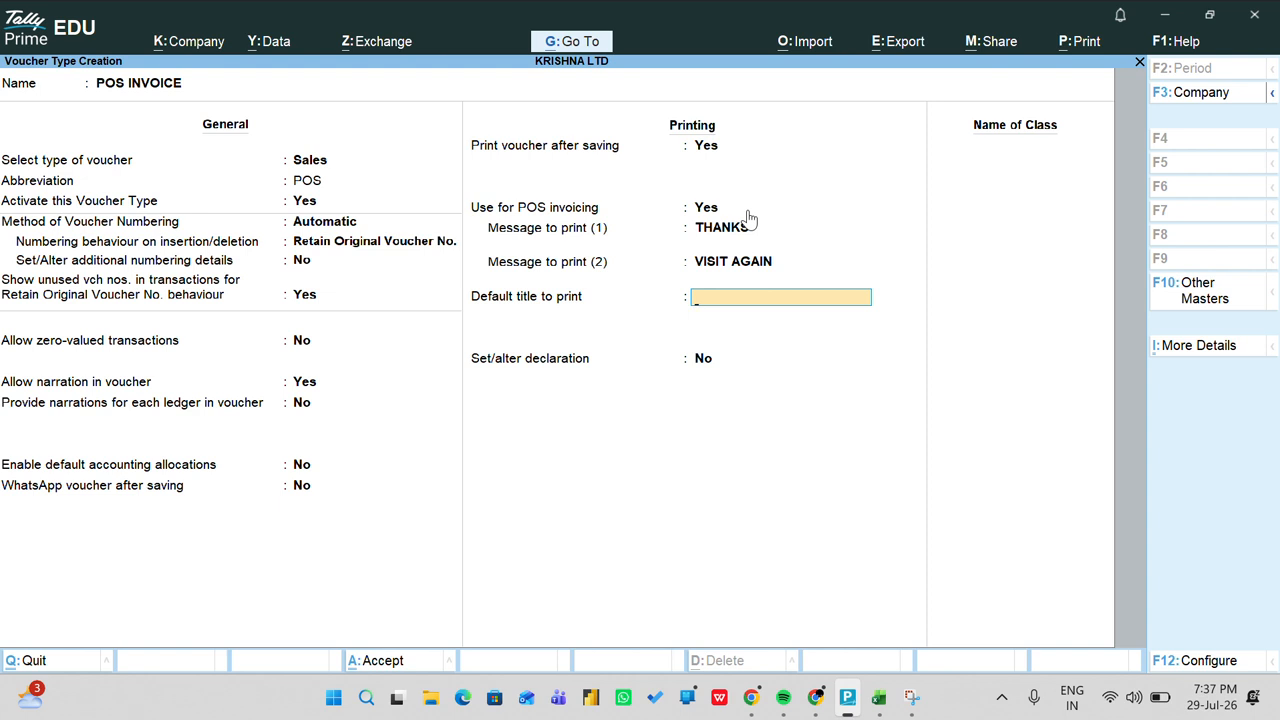
type("KRISHNA BURGER STO")
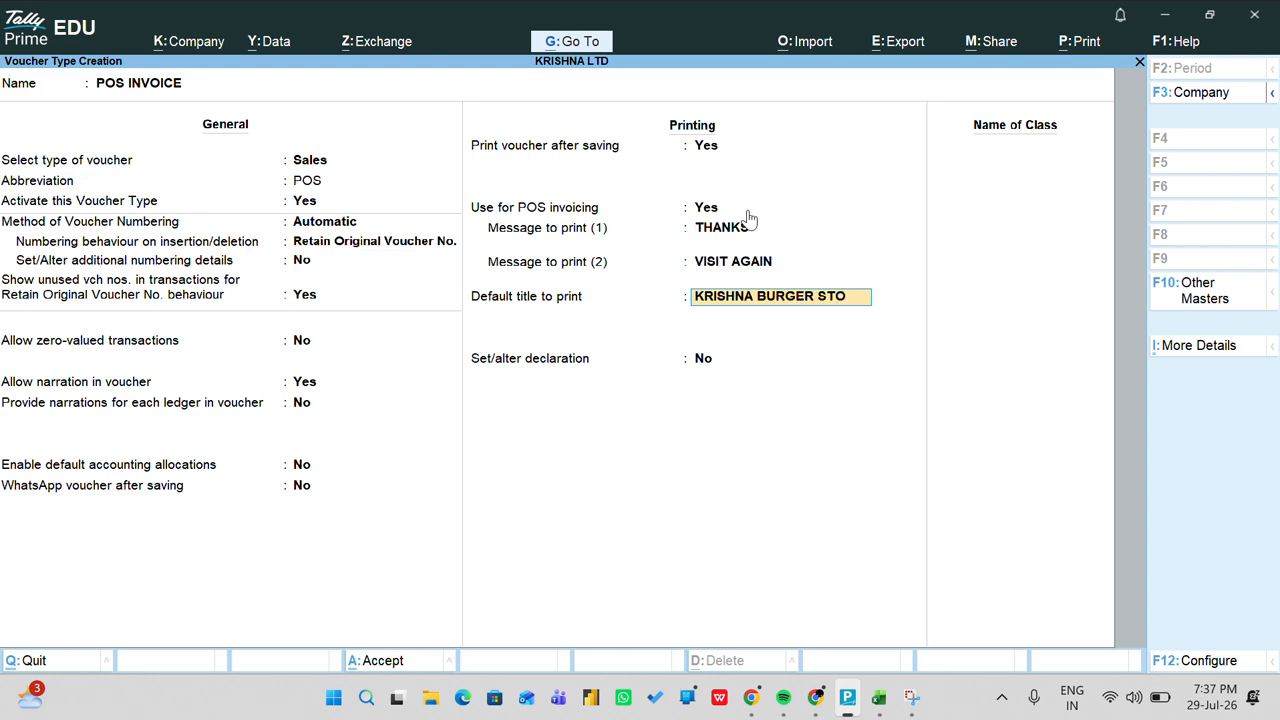
type("RE")
key("Return")
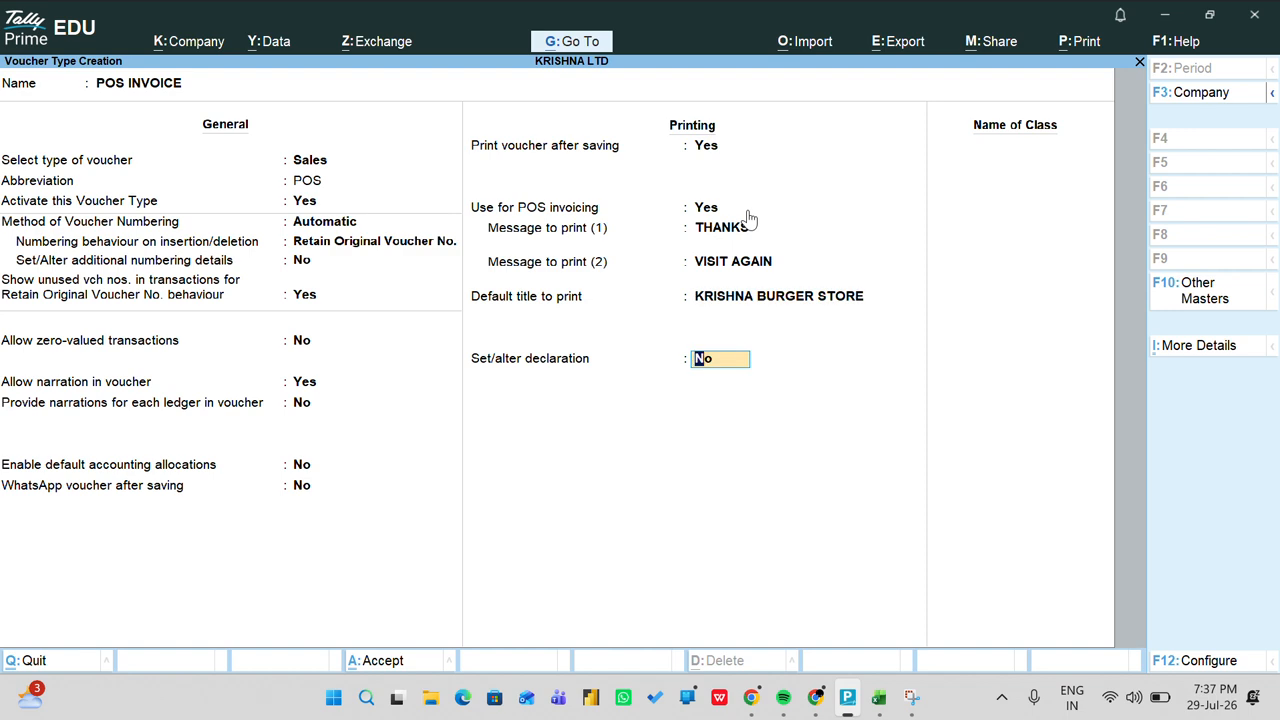
key("Return")
Step: Name the class POS, leave gift vouchers without a ledger, and assign SBI to card payments
type("POS")
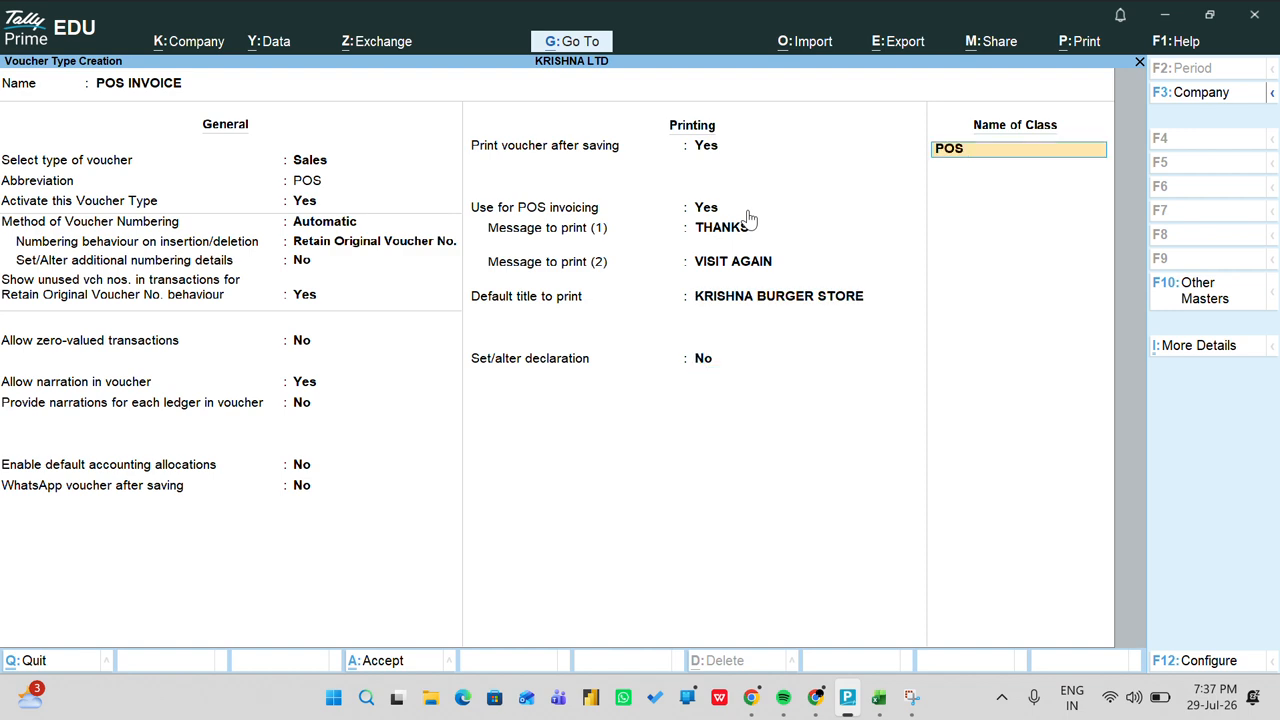
key("Return")
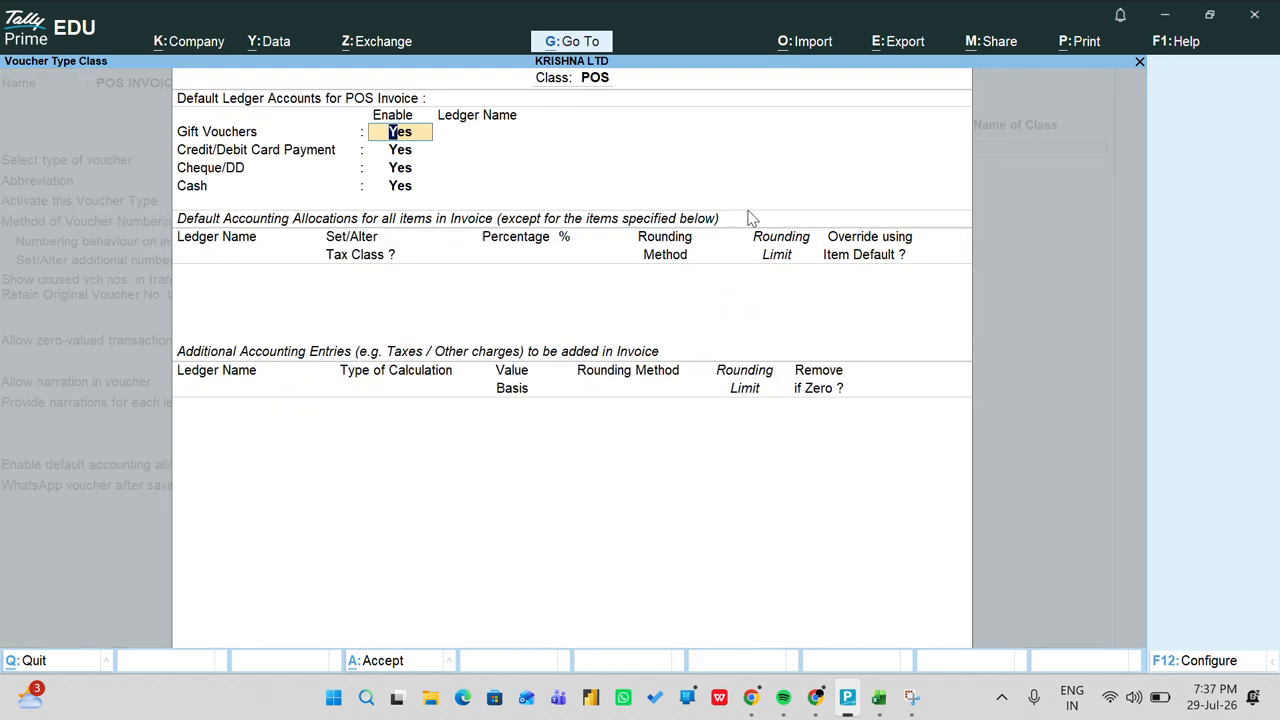
key("Return")
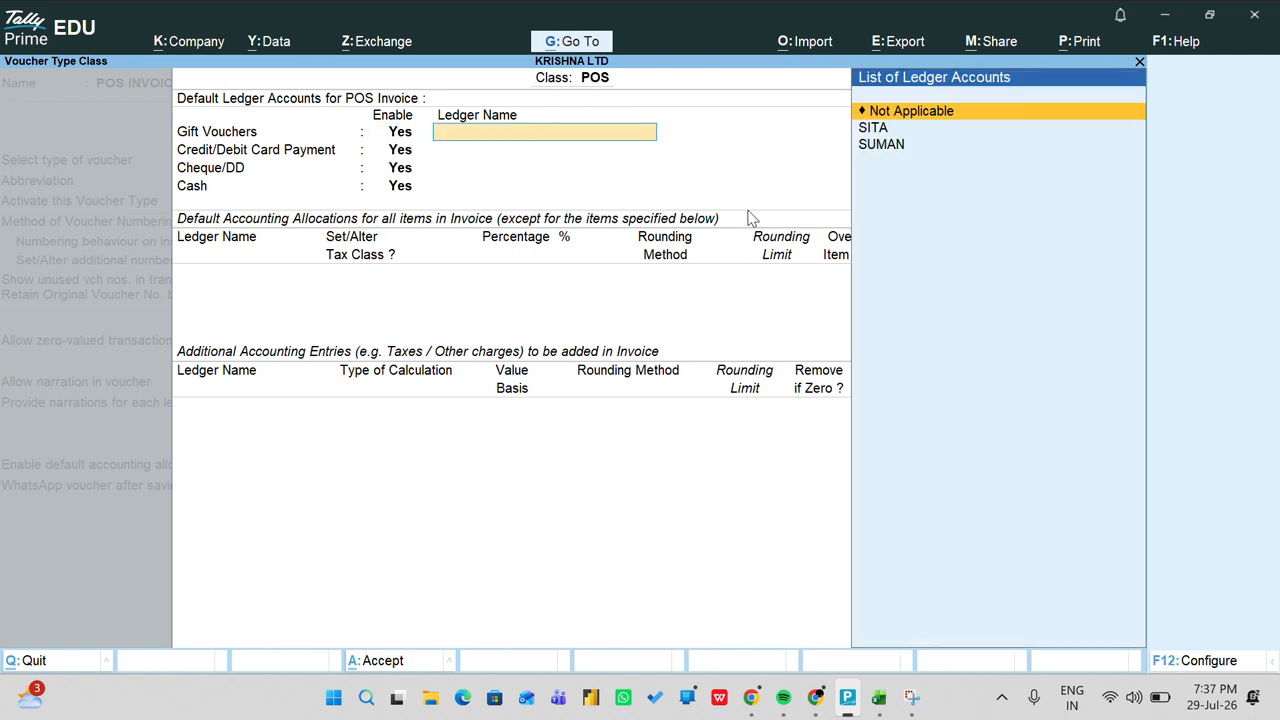
key("Return")
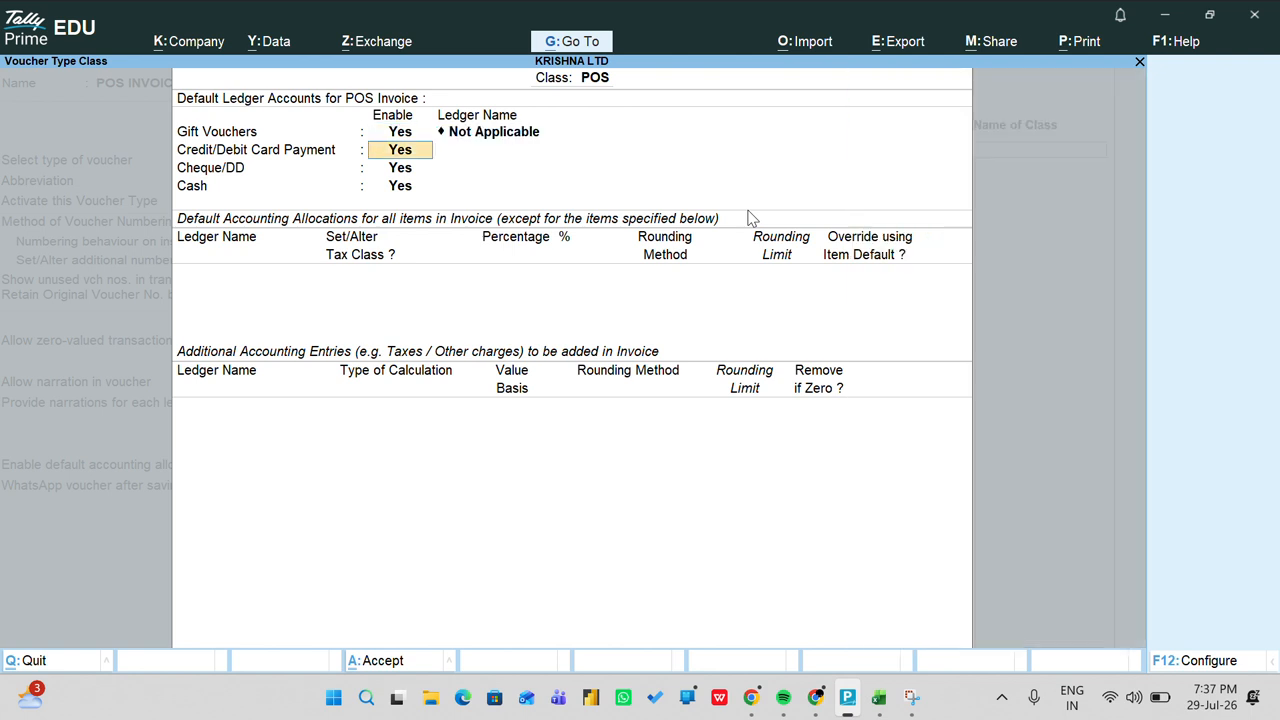
key("Return")
key("Down")
key("Down")
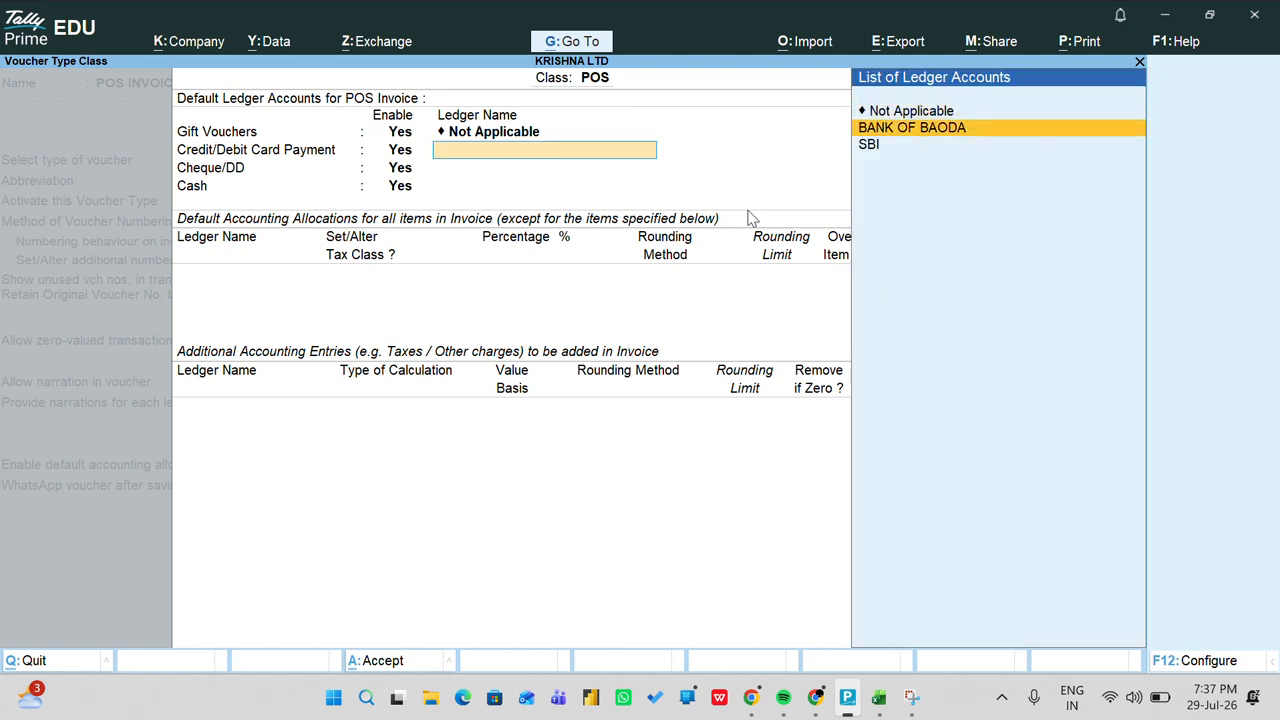
key("Return")
Step: Assign SBI to cheque/DD payments and Cash to cash payments, then save POS INVOICE
key("Return")
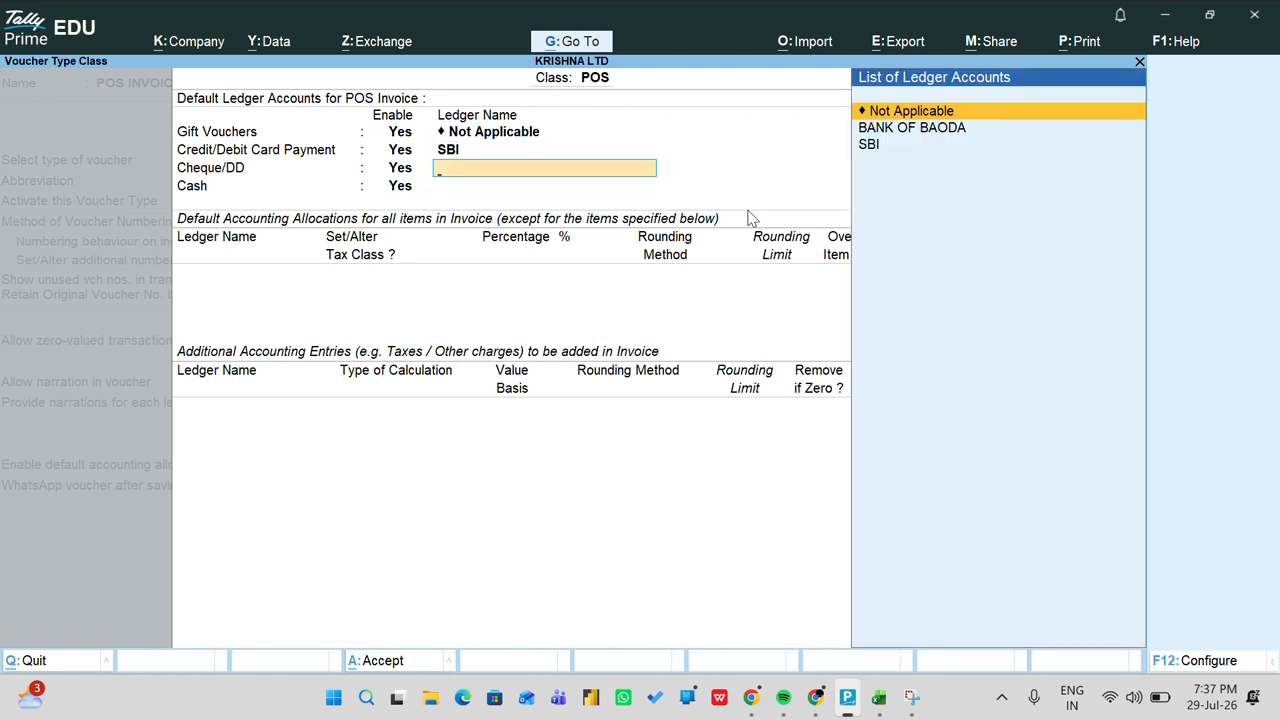
key("Down")
key("Down")
key("Return")
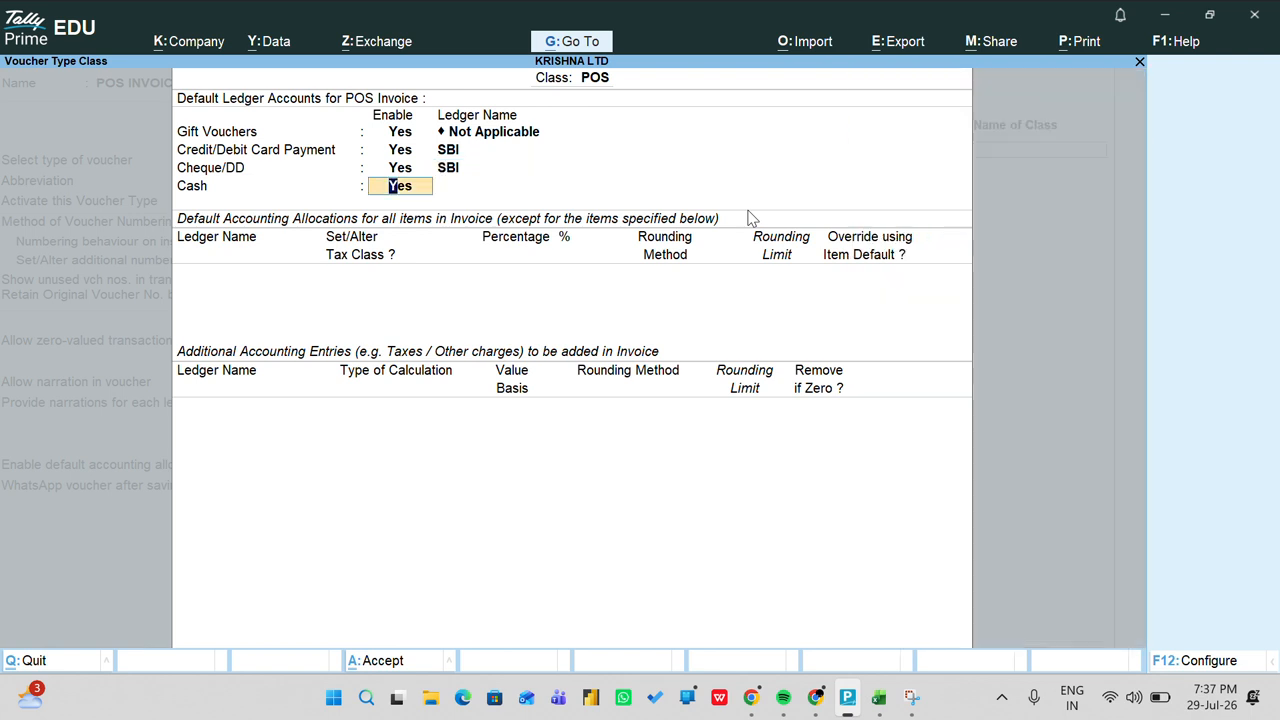
key("Return")
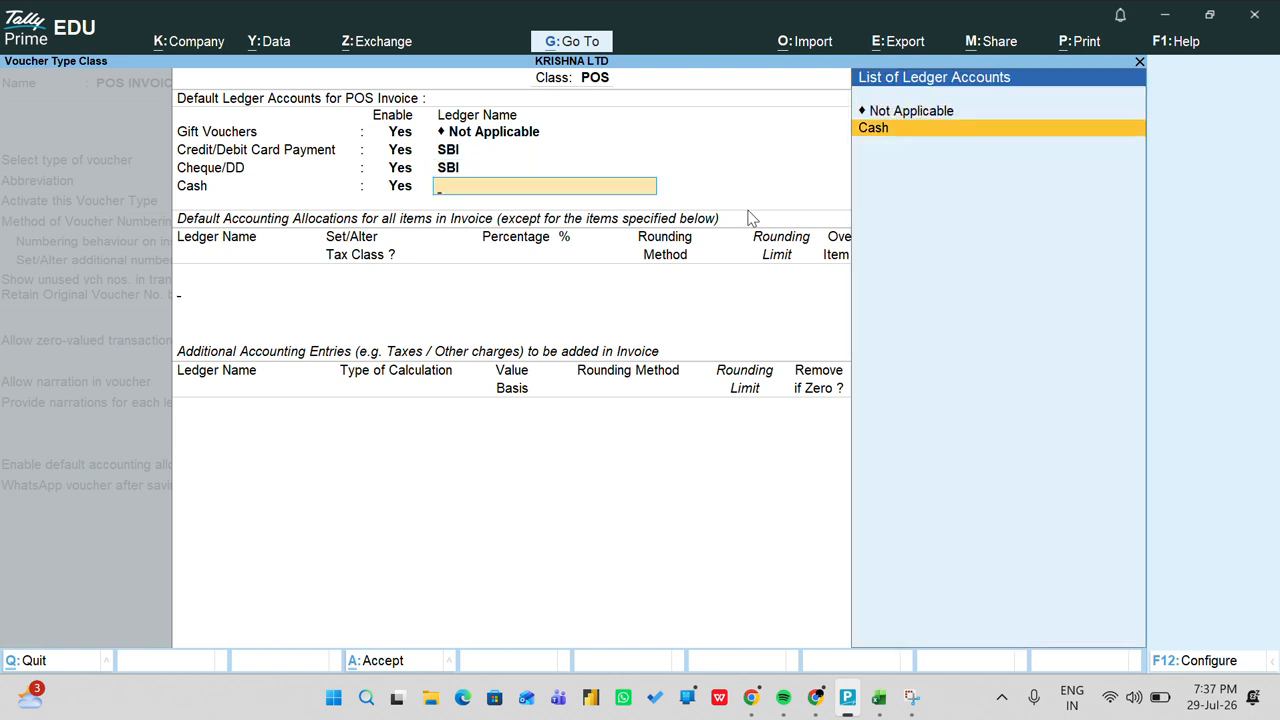
key("Return")
key("Return")
key("Return")
key("Return")
key("Return")
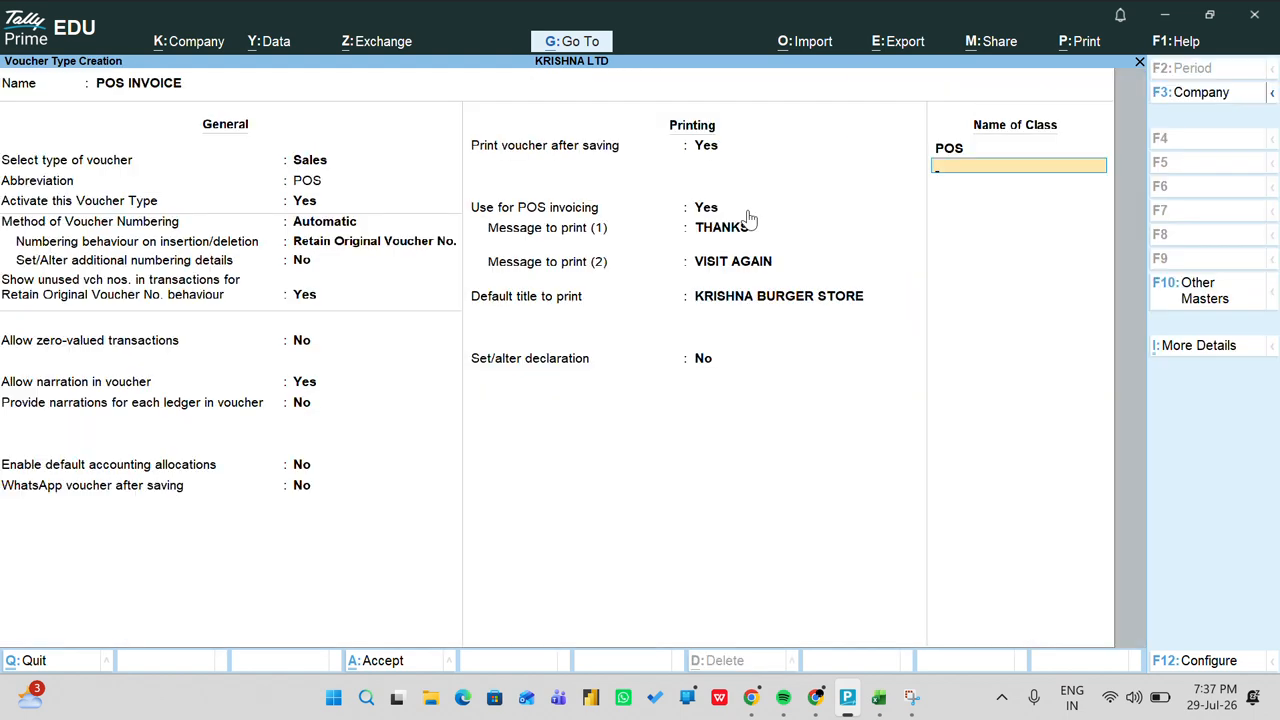
key("Return")
key("Return")
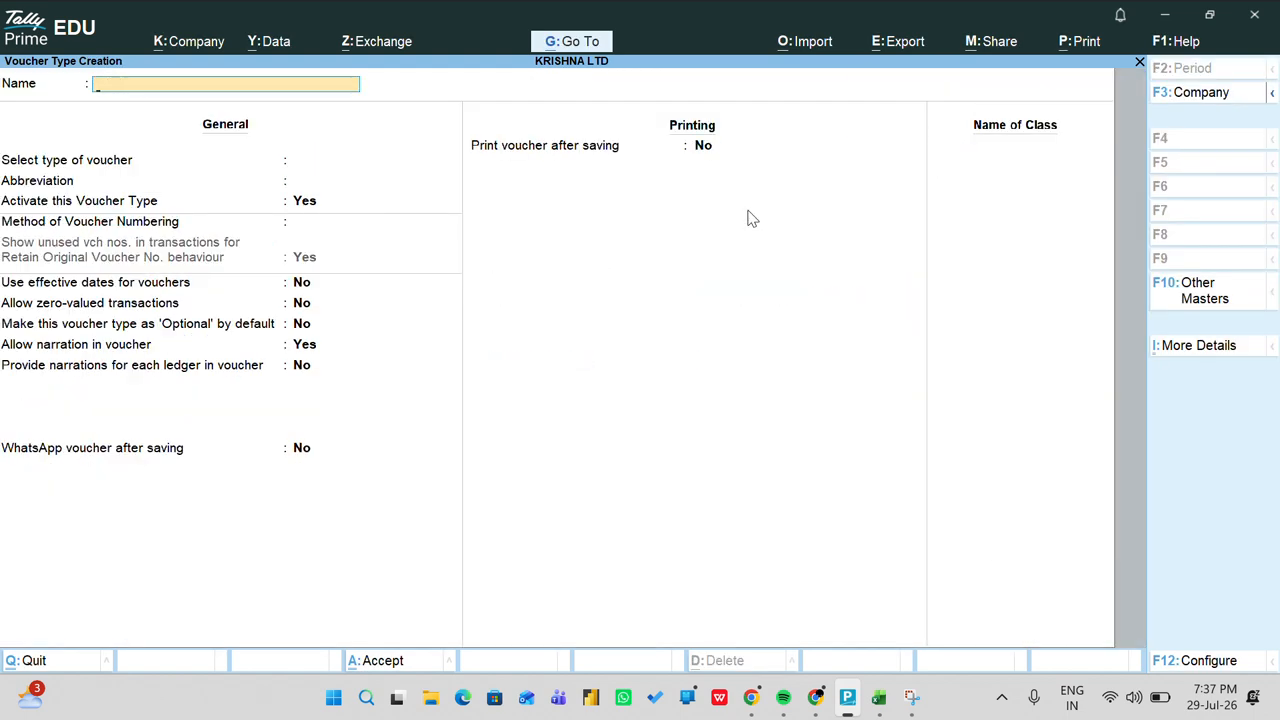
Step: Create stock item BURGER under Primary with unit pcs, reviewing the F12 configuration
key("Escape")
key("Return")
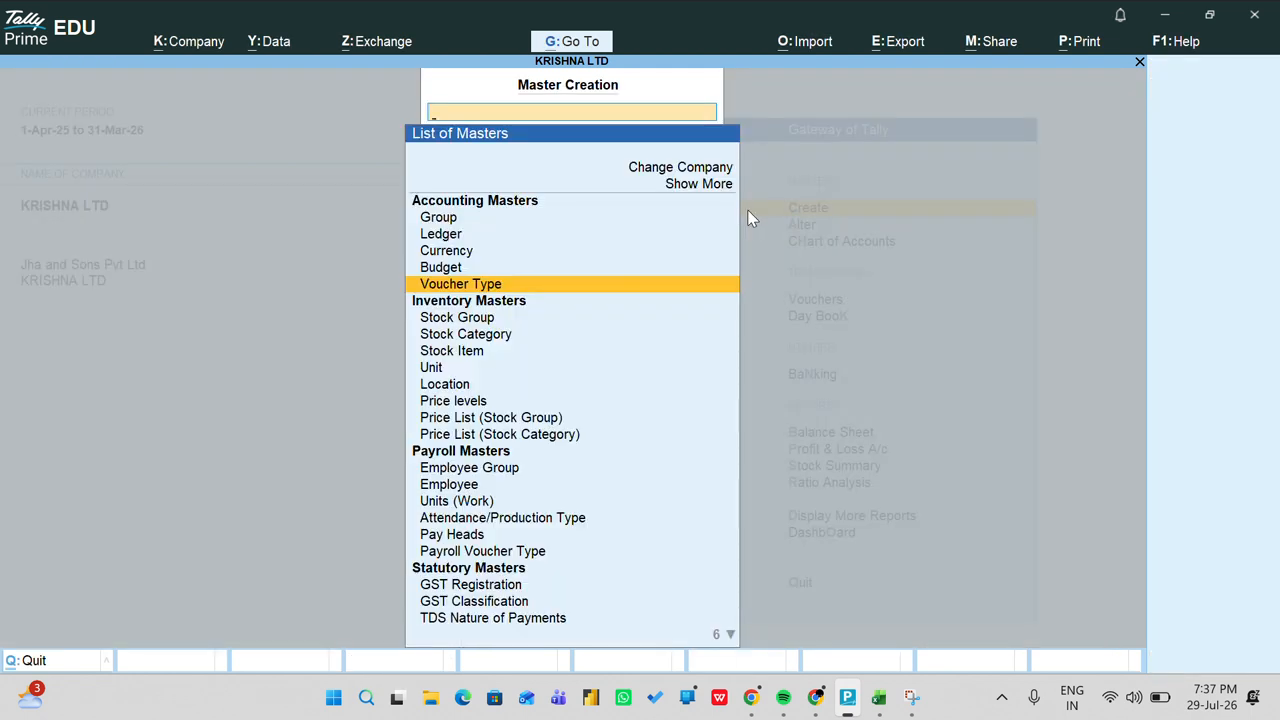
key("Down")
key("Down")
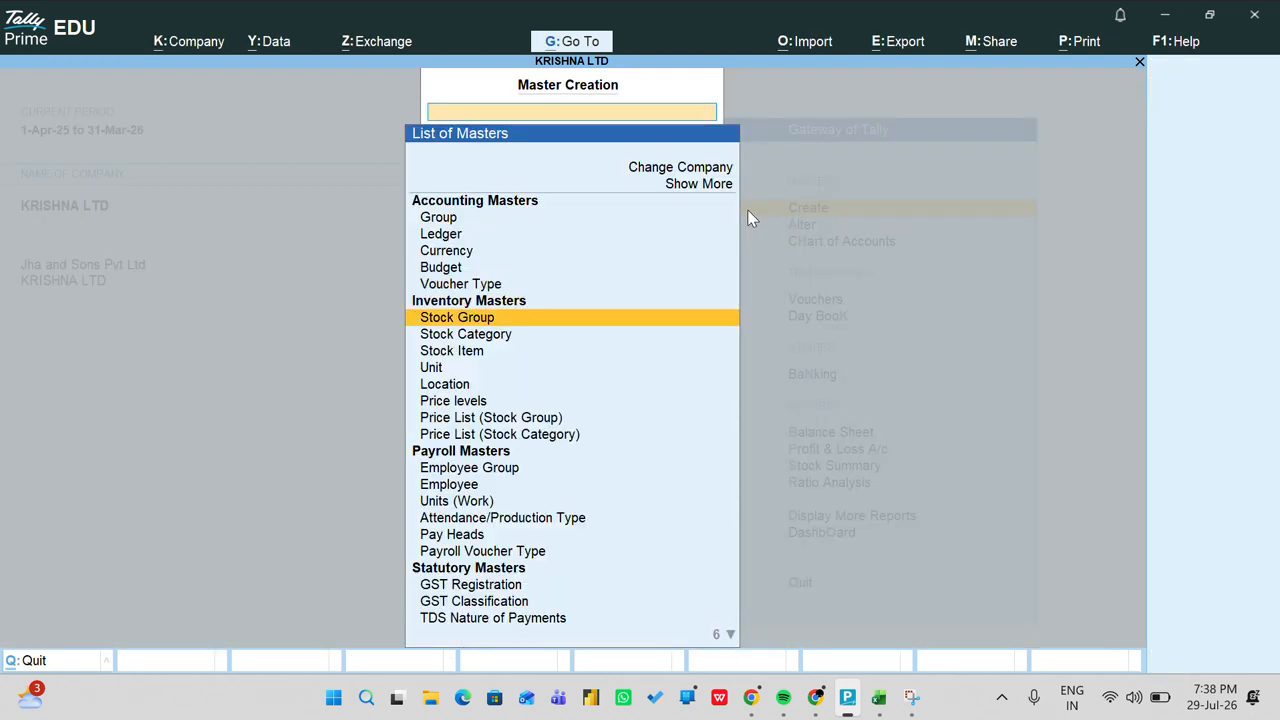
key("Return")
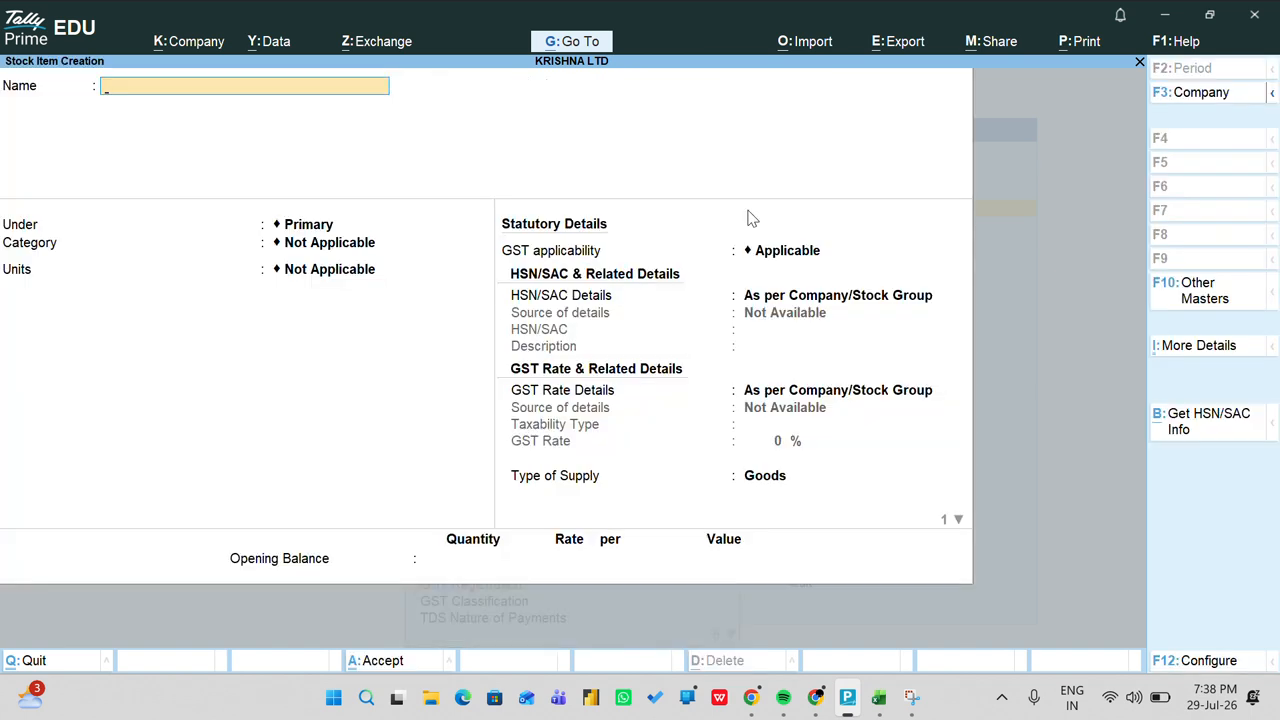
type("BURGER")
key("Return")
key("Return")
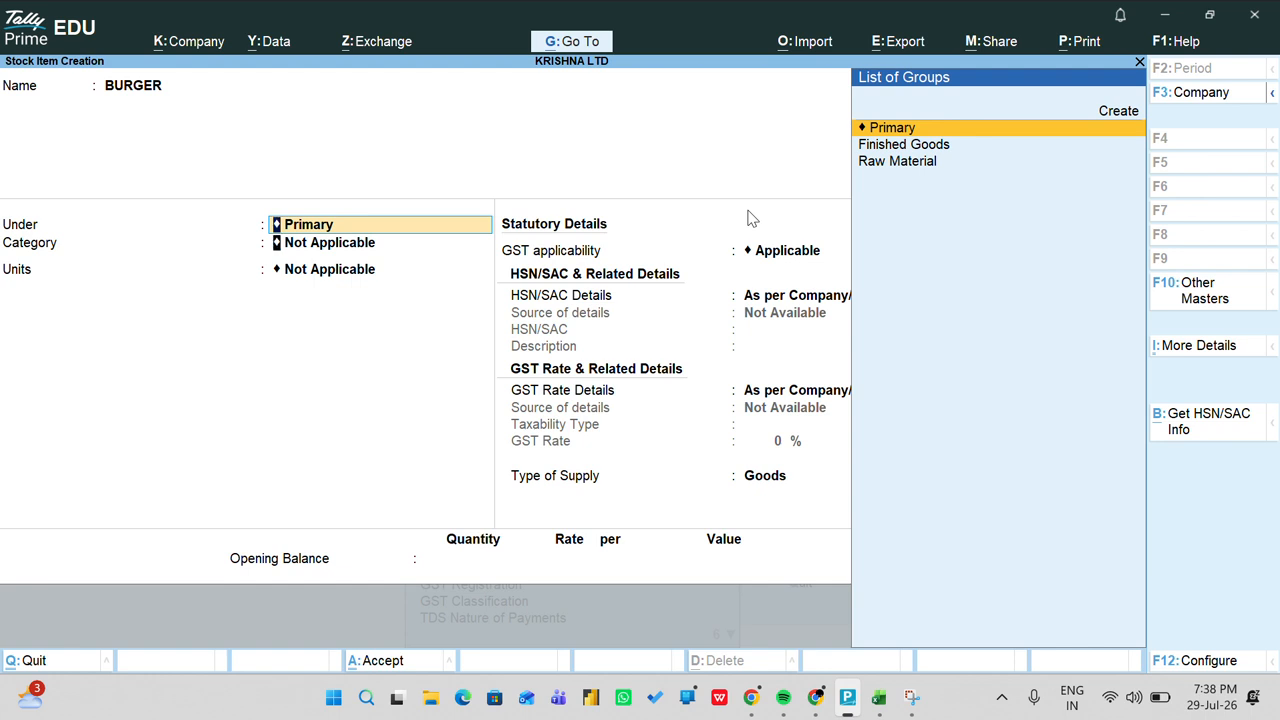
key("Return")
key("Down")
key("Down")
key("Down")
key("Return")
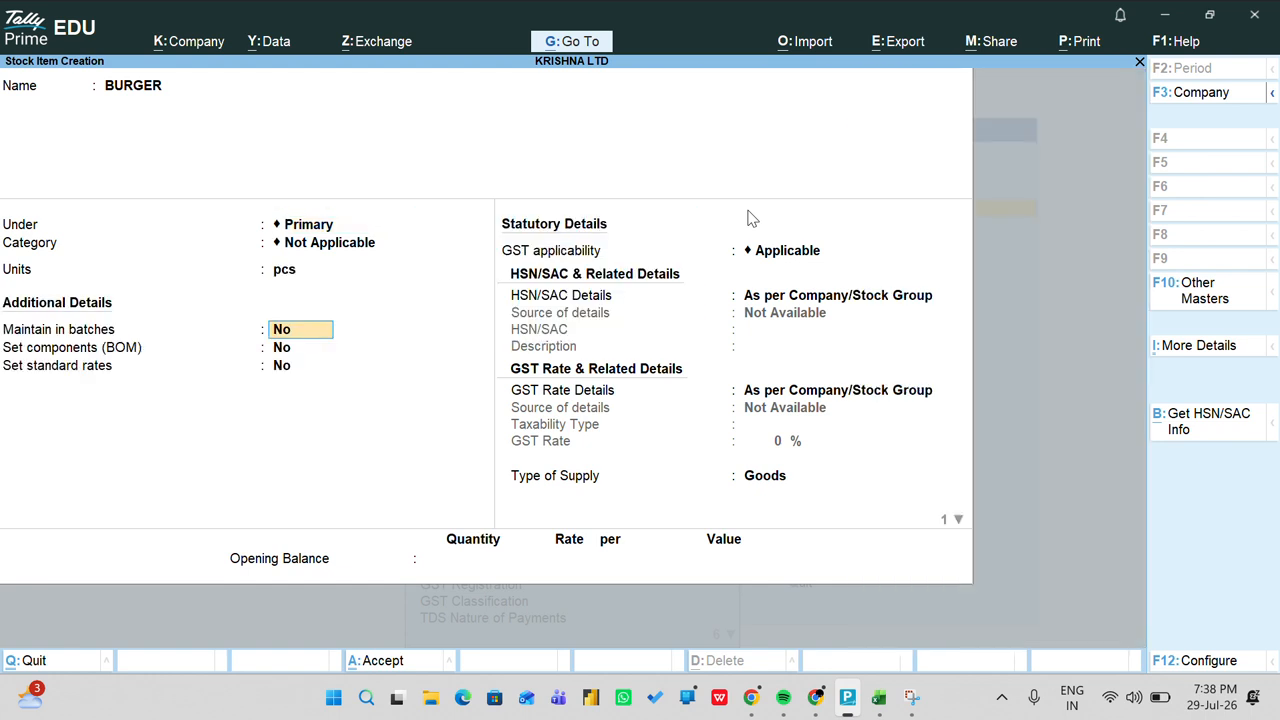
key("Return")
key("Return")
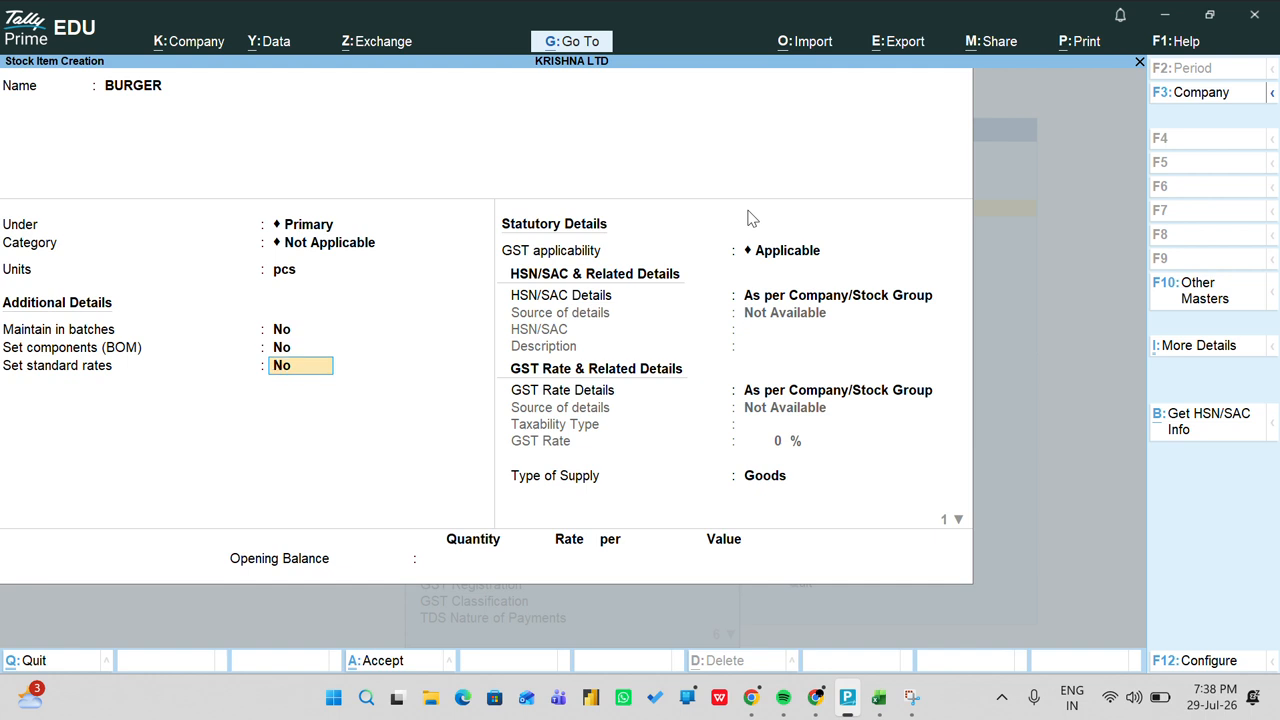
key("F12")
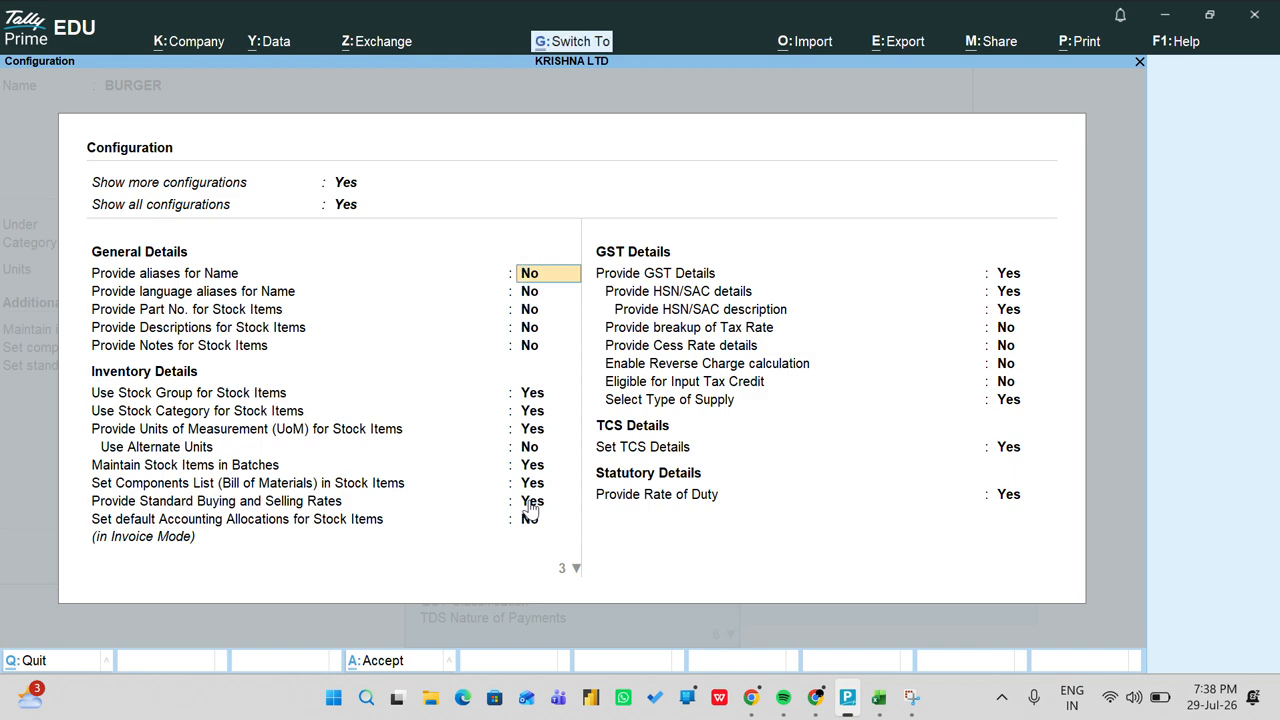
key("ctrl+a")
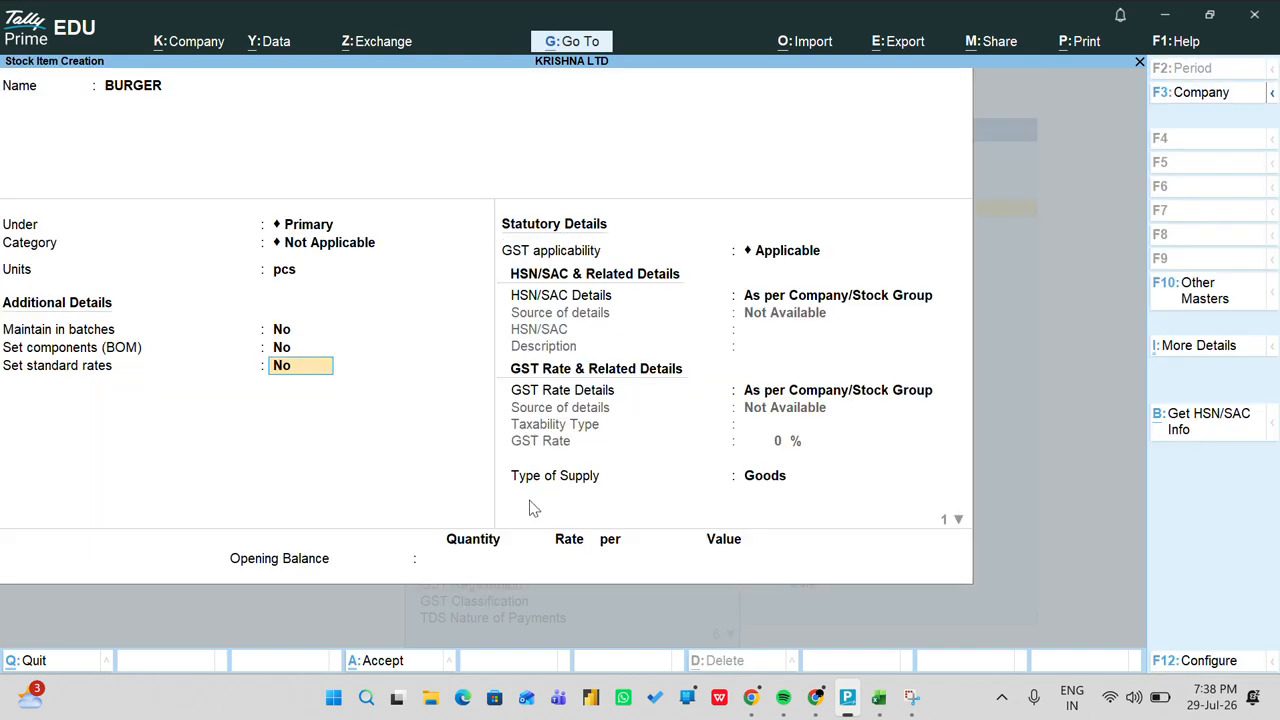
Step: Enable standard rates for BURGER: cost 100 and selling price 120 per pcs from 1-Apr-25
type("y")
key("Return")
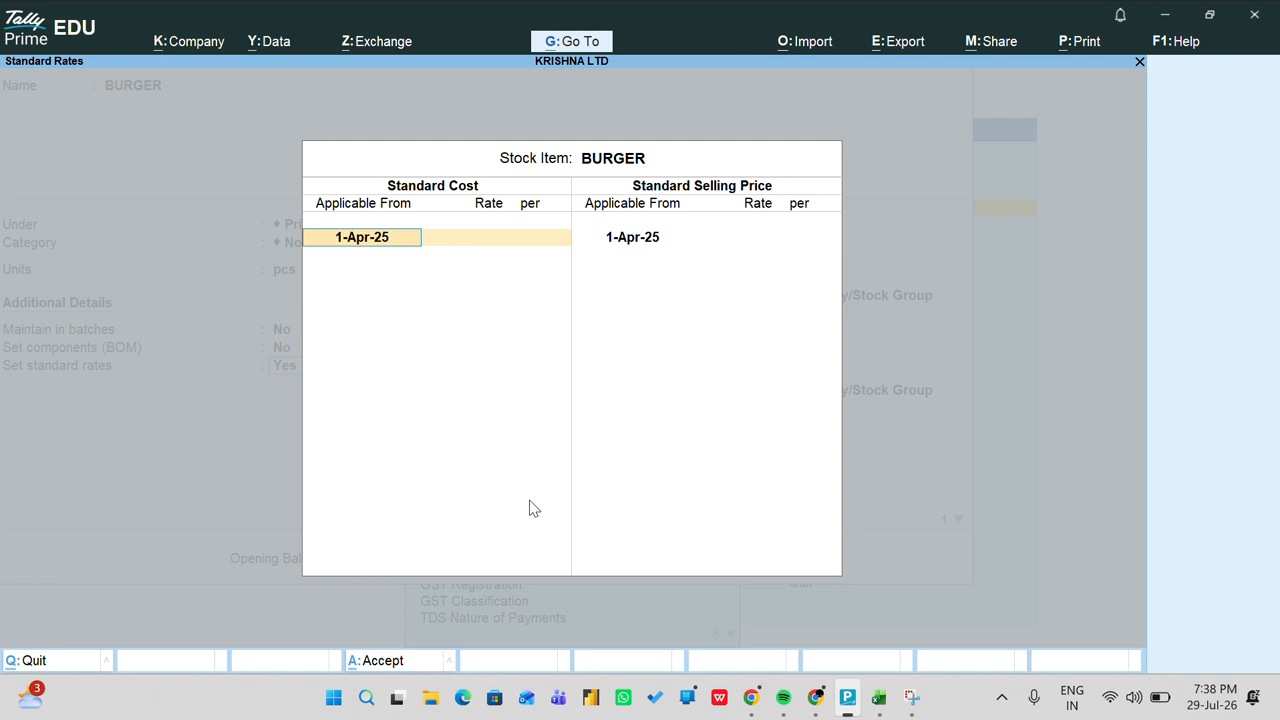
key("Return")
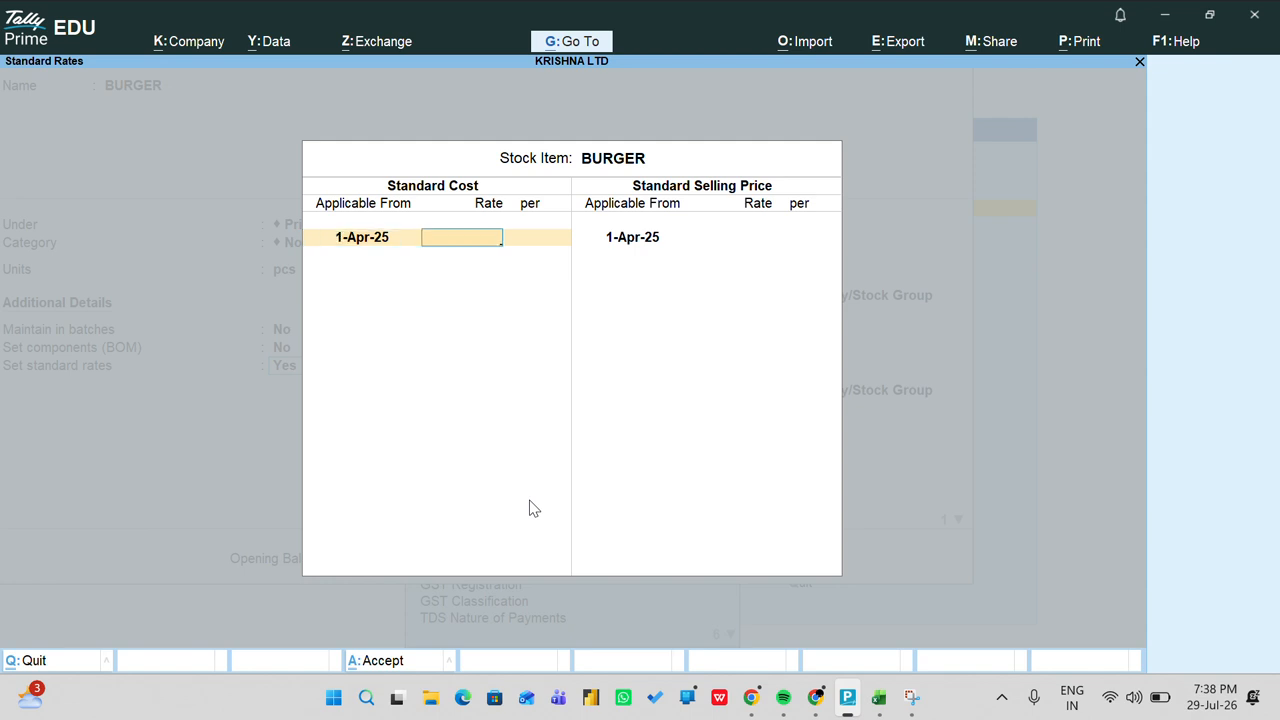
type("100")
key("Return")
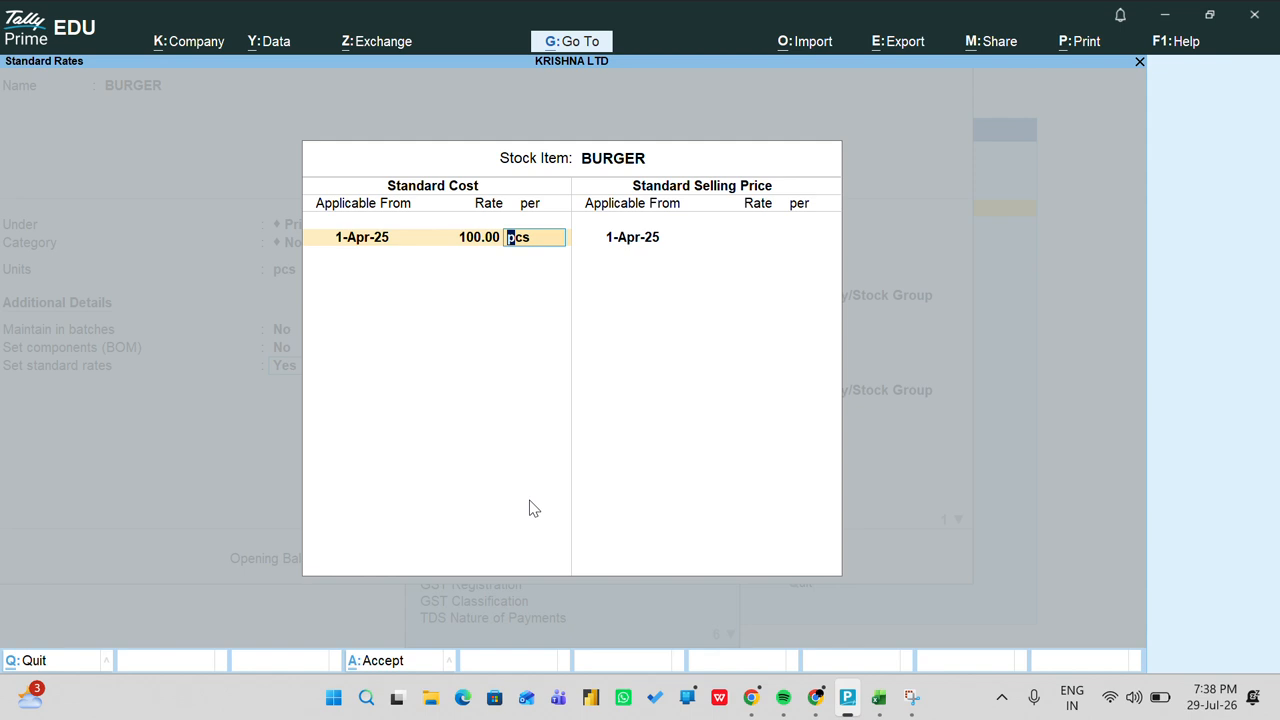
key("Return")
key("Return")
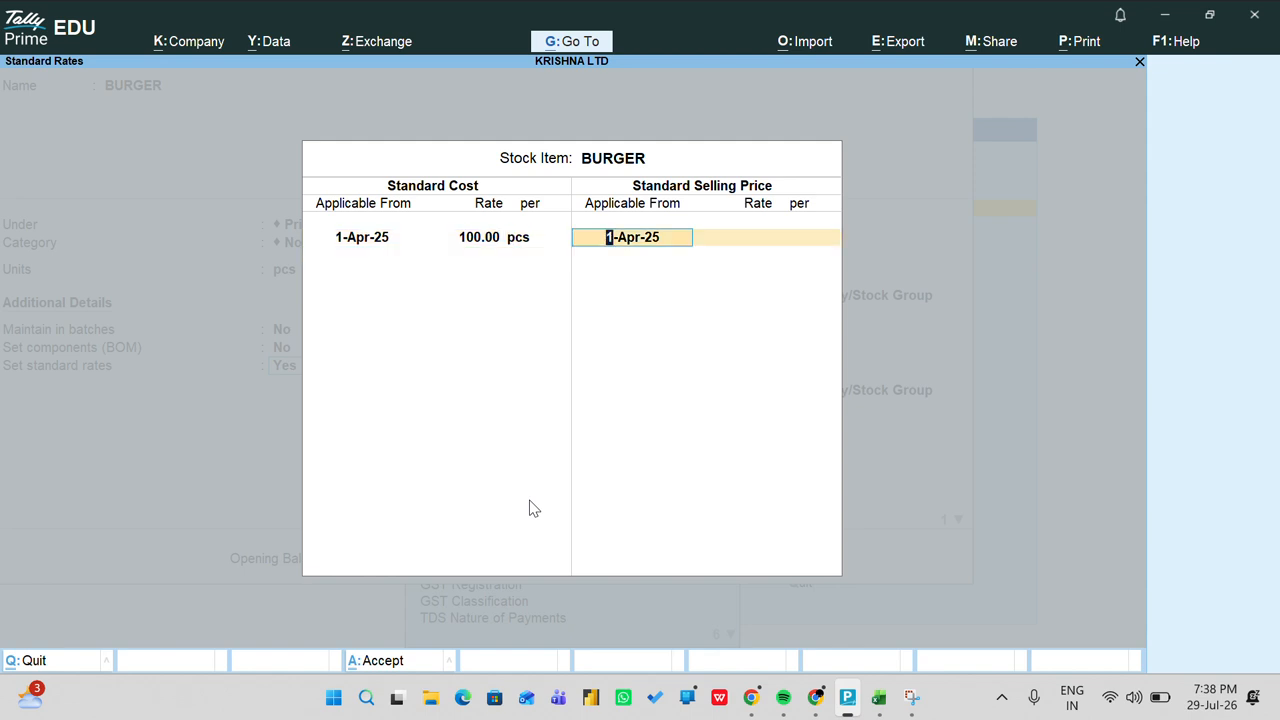
key("Return")
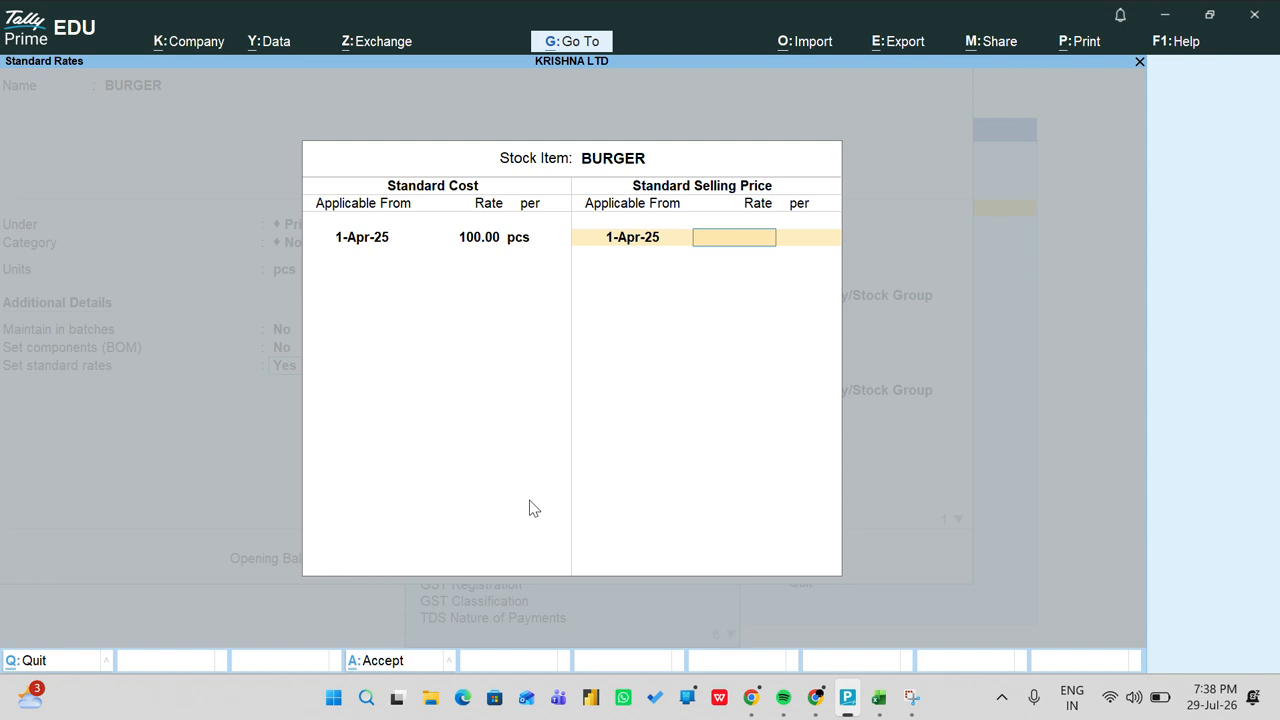
type("120")
key("Return")
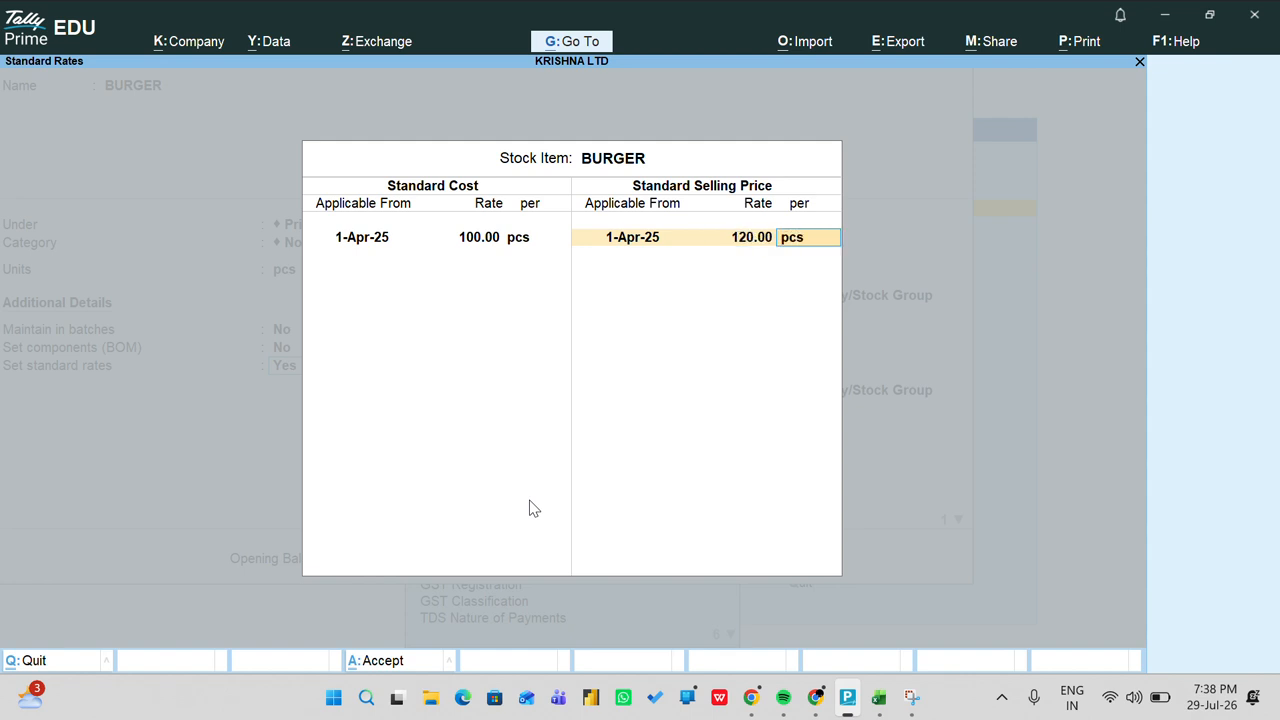
key("Return")
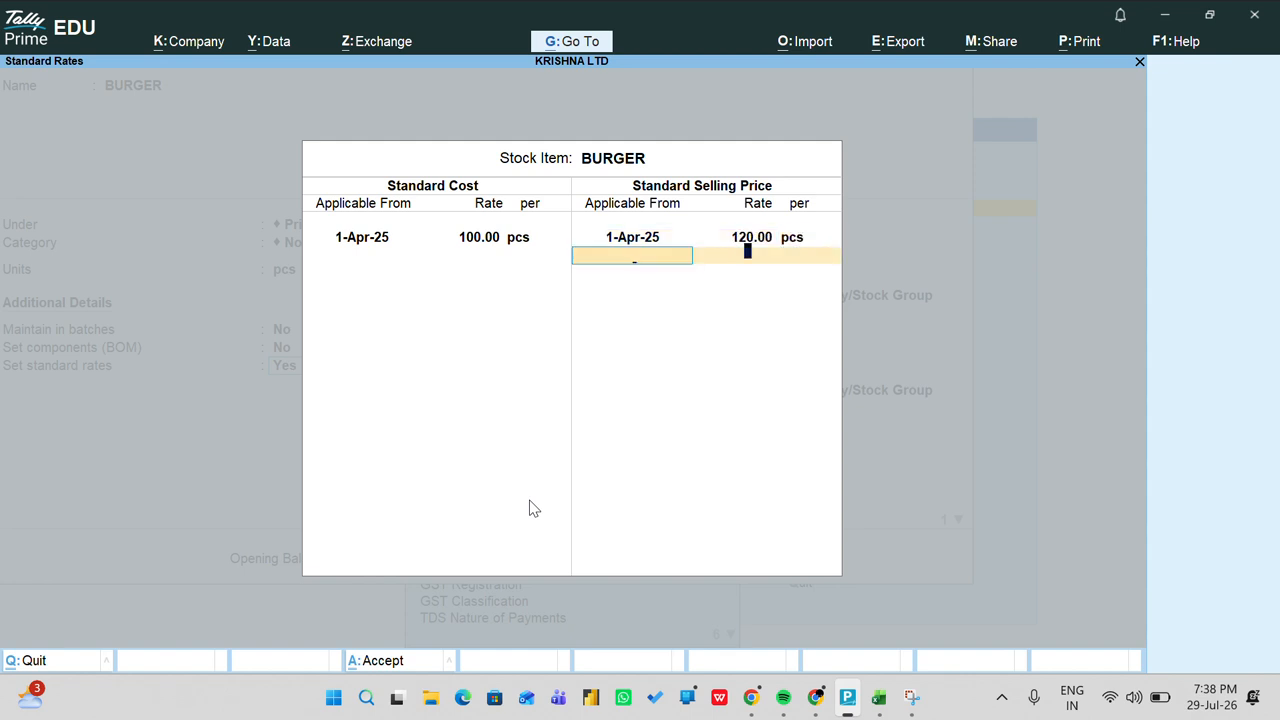
key("Return")
key("Return")
key("Return")
key("Return")
key("Return")
key("Return")
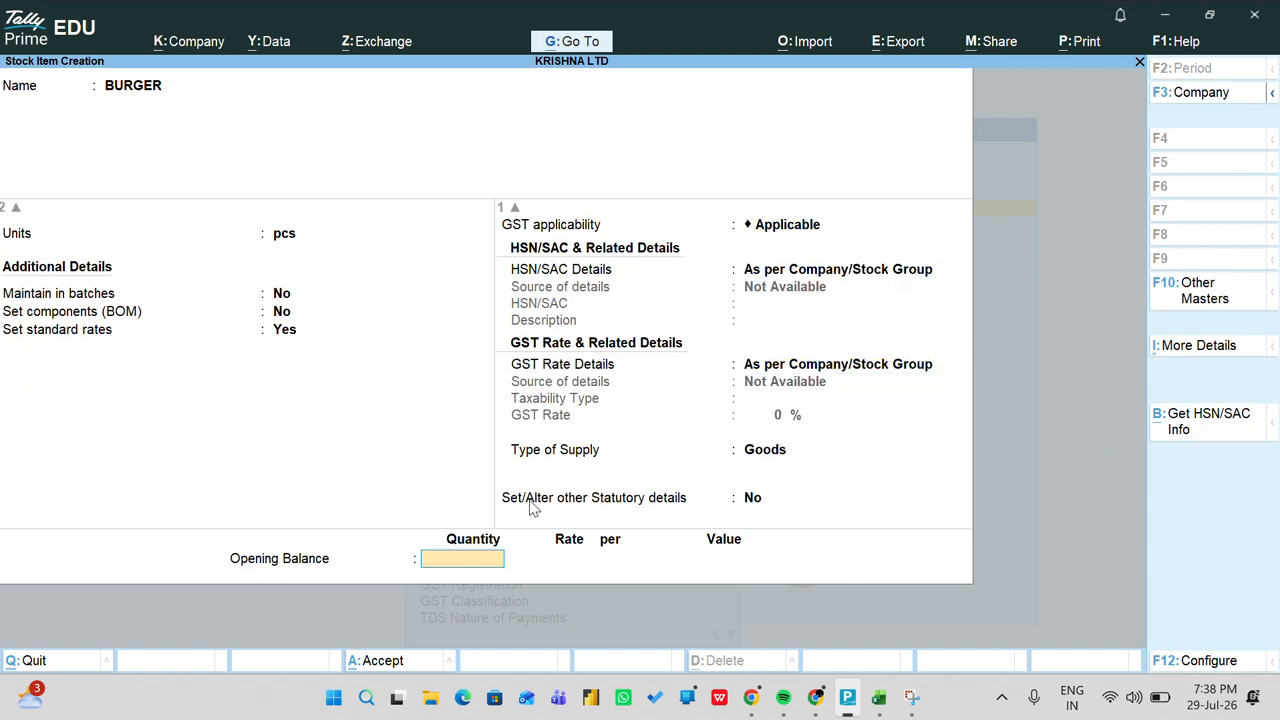
Step: Save BURGER with an opening balance of 500 pcs at 120
type("500")
key("Return")
type("120")
key("Return")
key("Return")
key("Return")
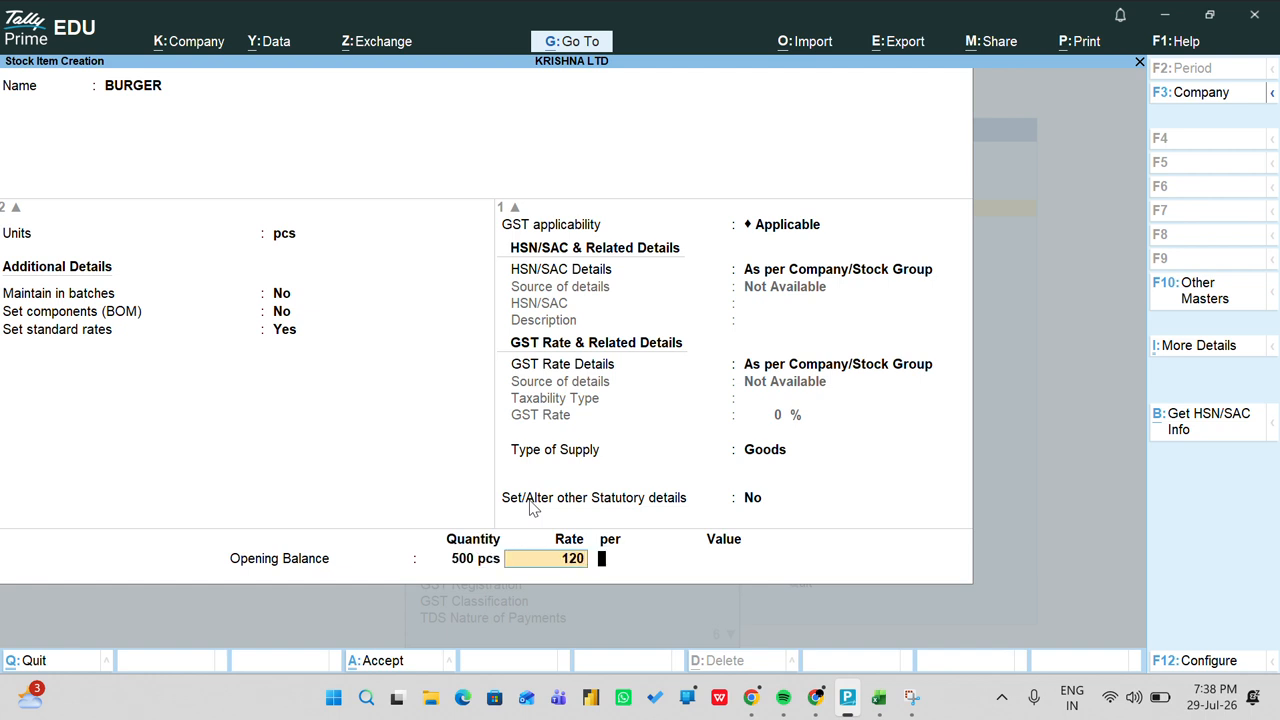
key("Return")
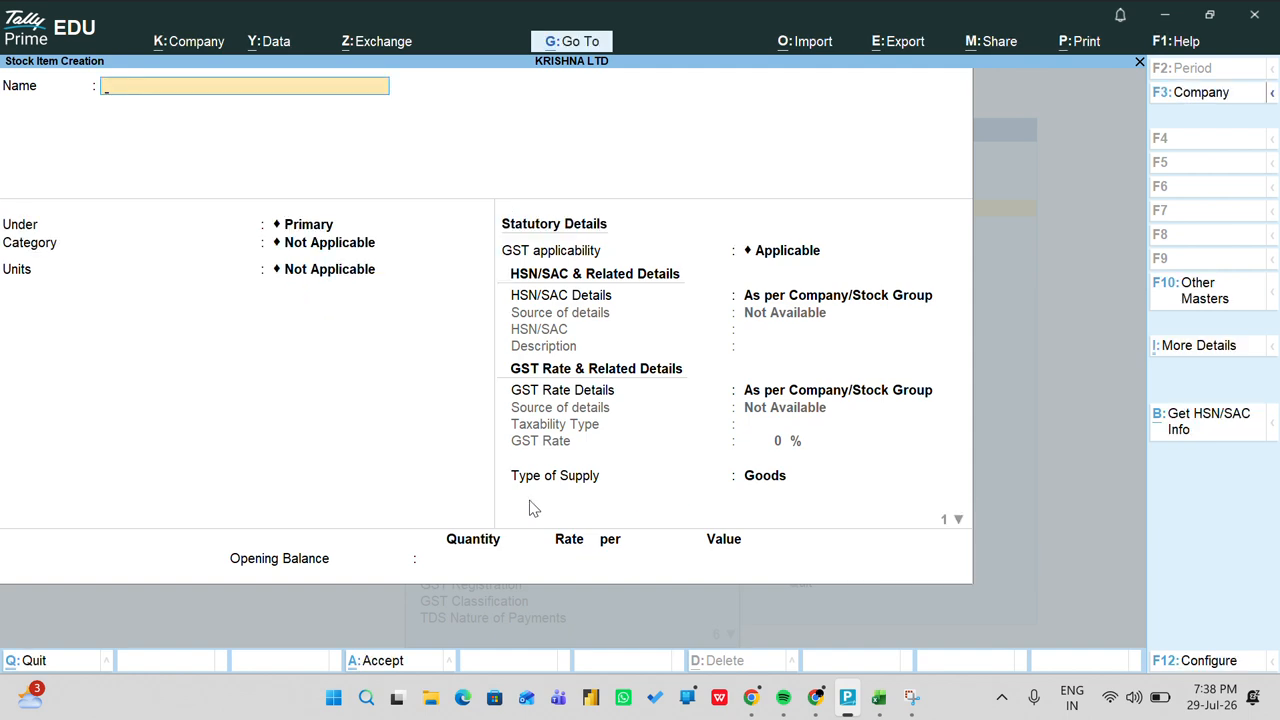
Step: Quit stock item creation, return to the home screen and start voucher entry
key("Escape")
key("Return")
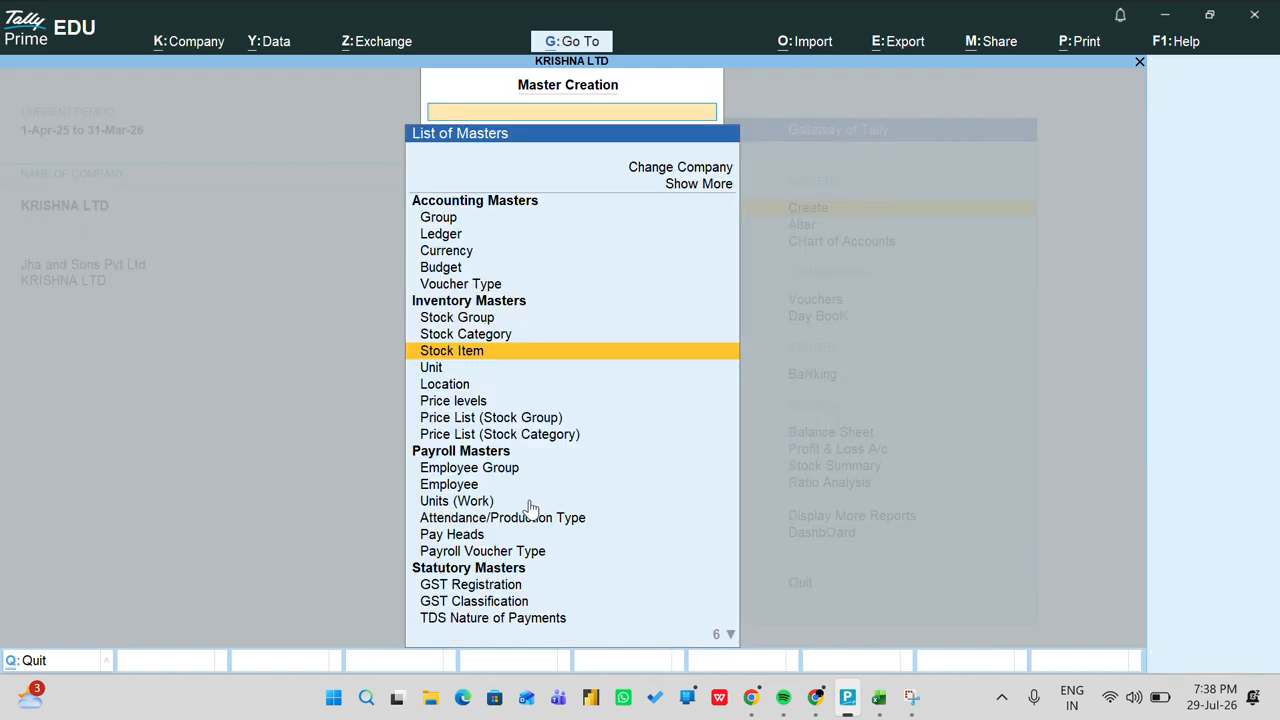
key("Escape")
key("Down")
key("Down")
key("Down")
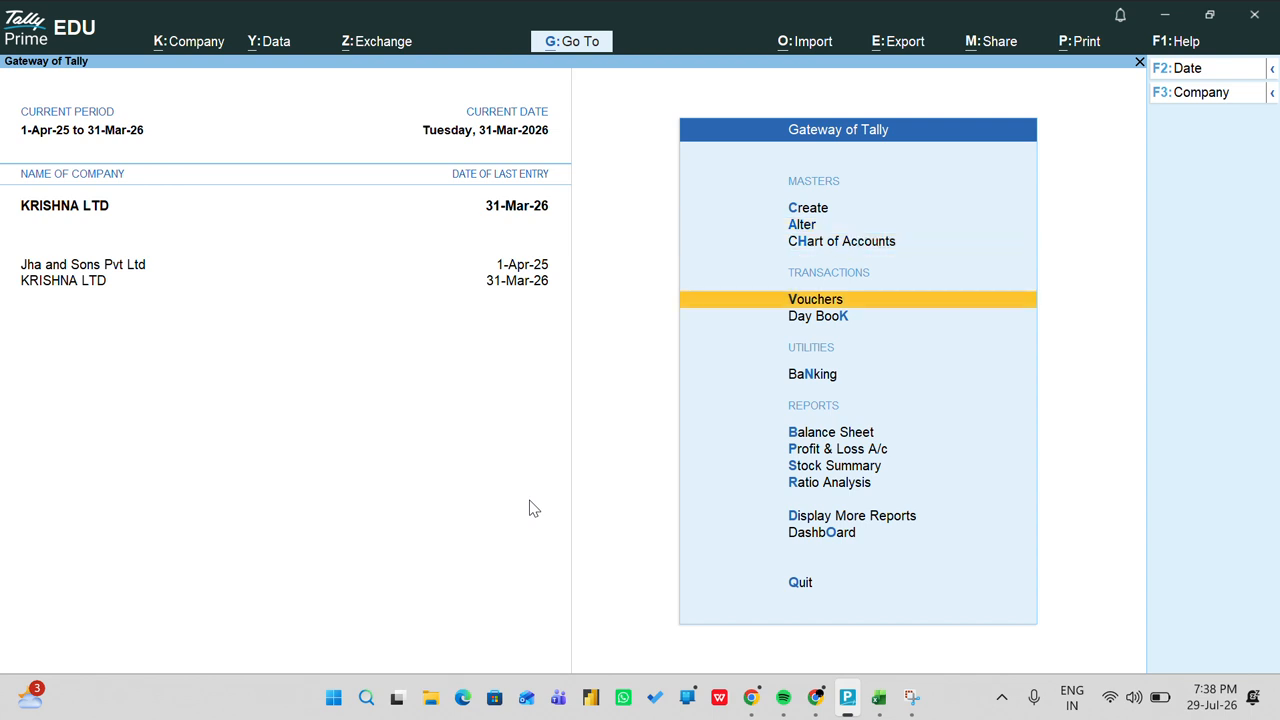
key("Return")
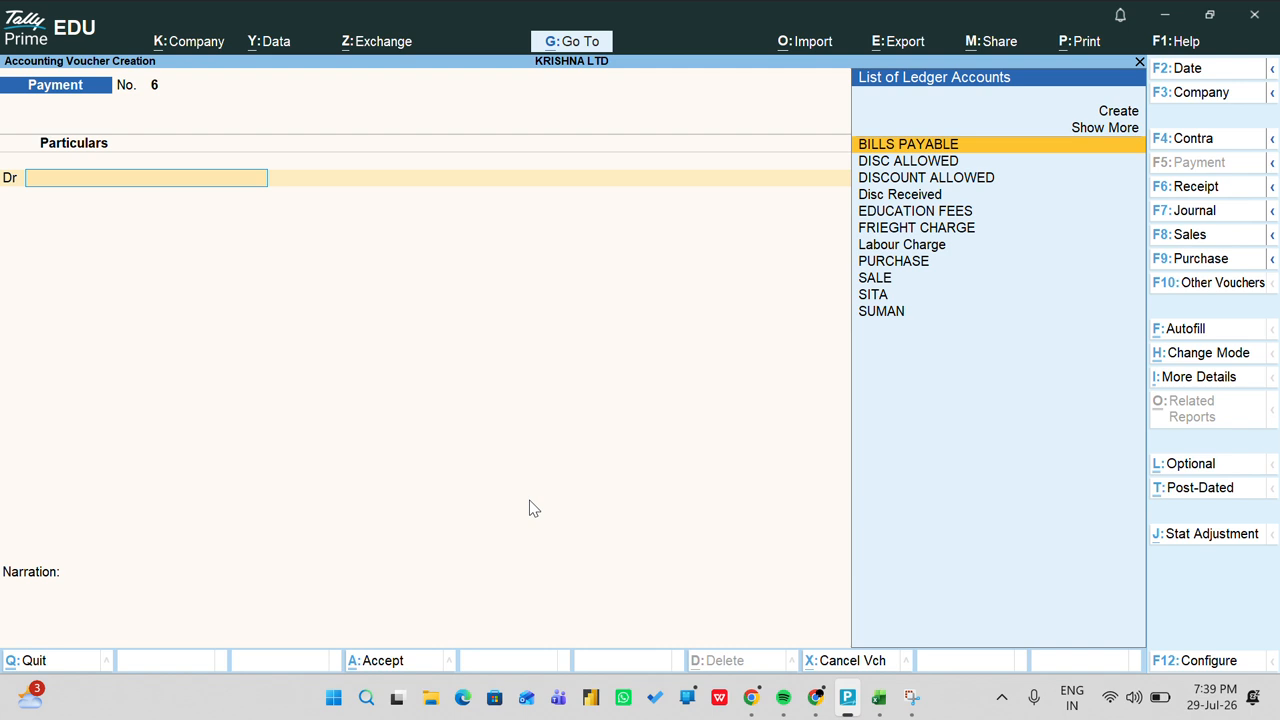
Step: Switch to a POS INVOICE voucher, class POS, with party and price level Not Applicable
key("F8")
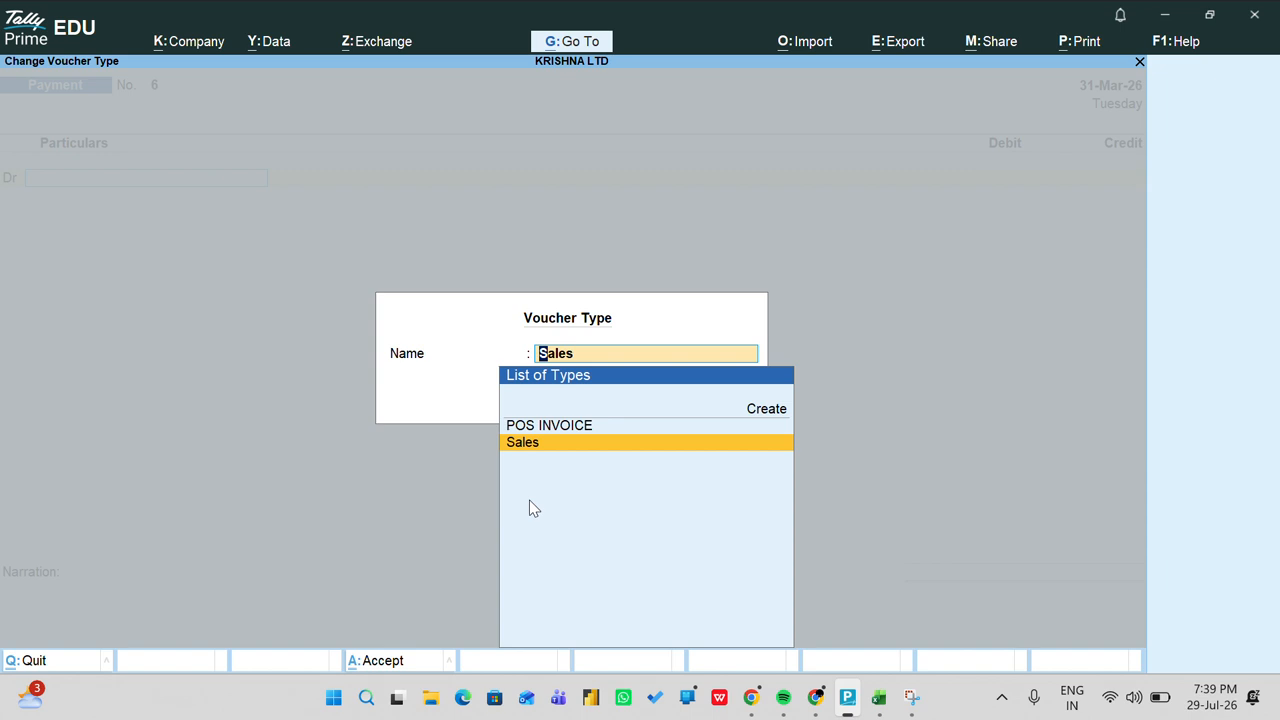
key("Up")
key("Return")
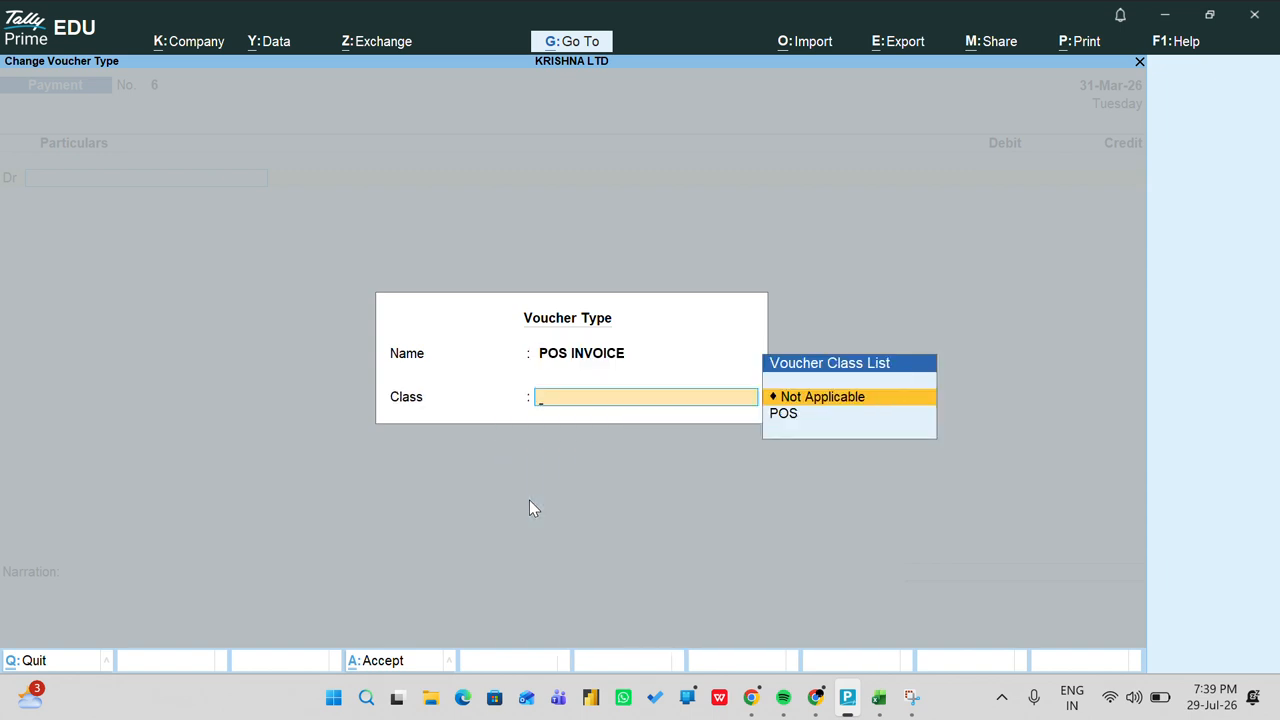
key("Down")
key("Return")
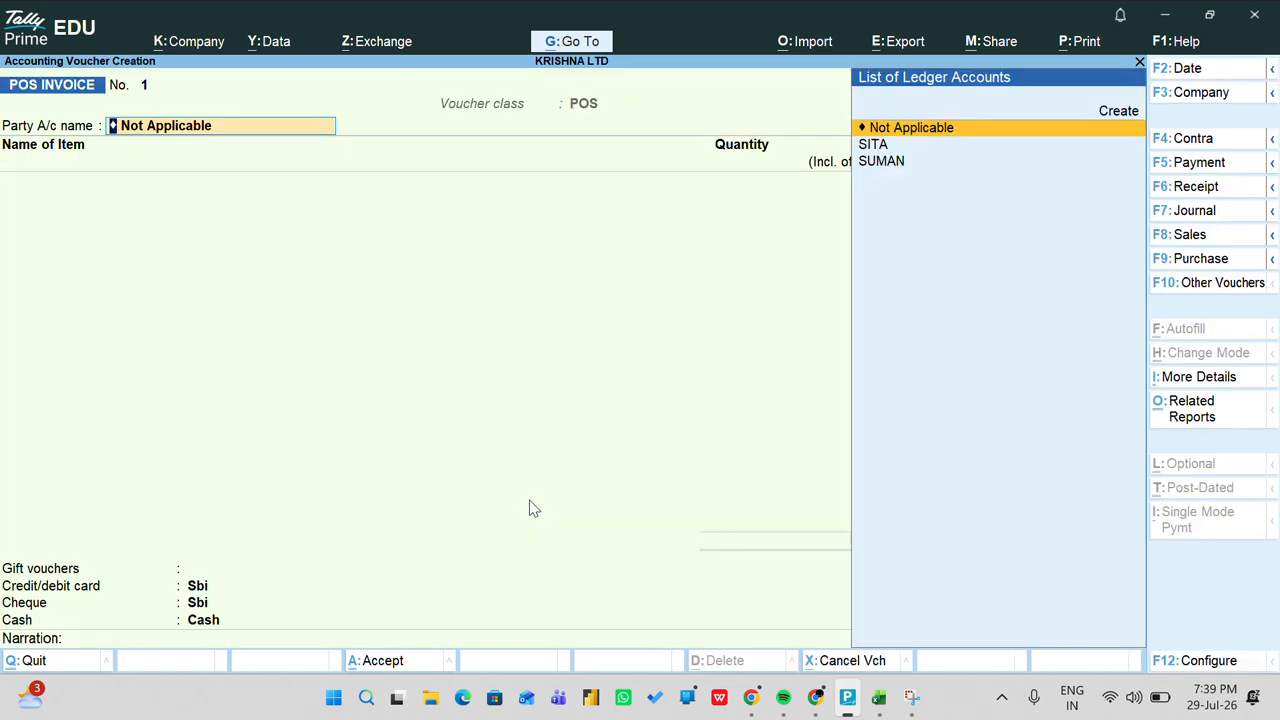
key("Return")
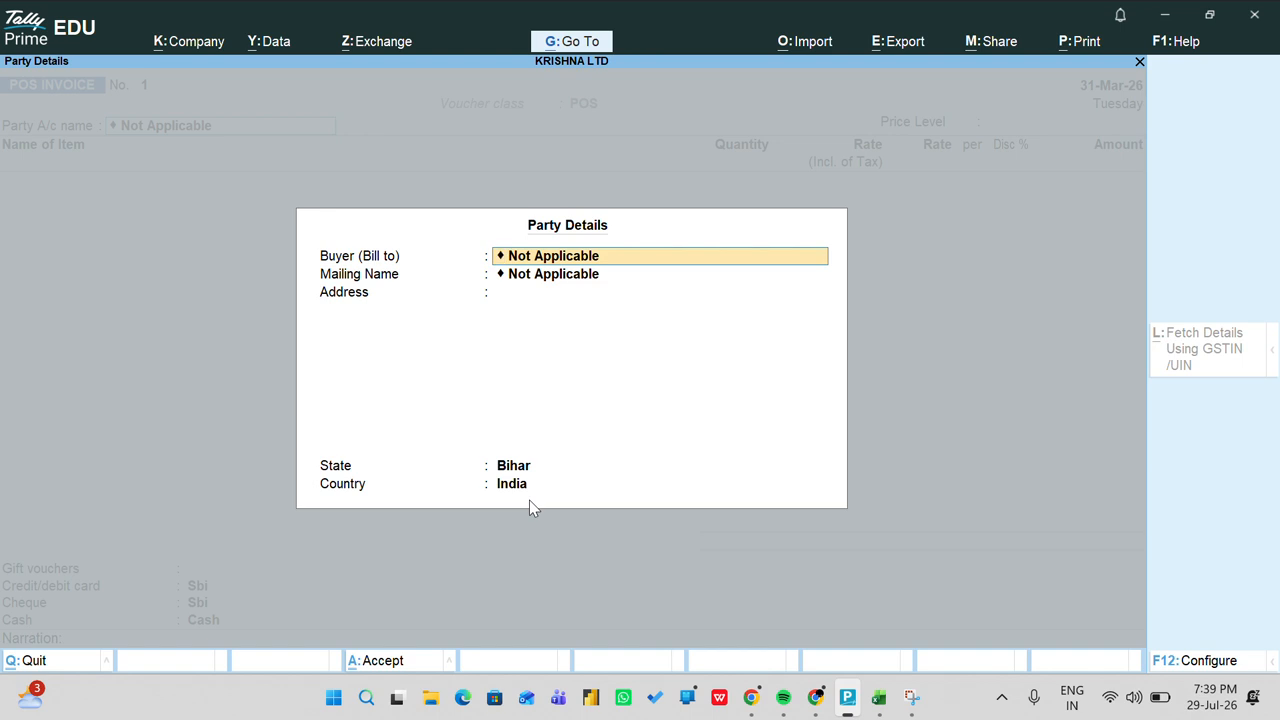
key("ctrl+a")
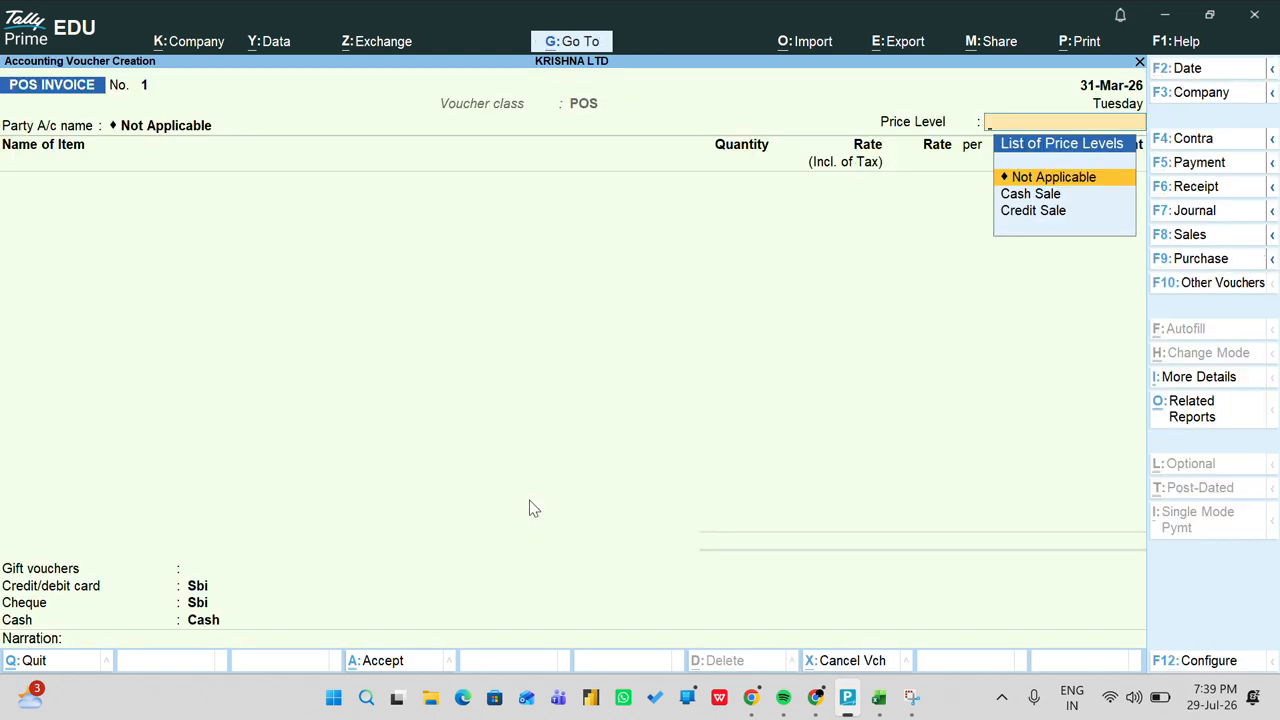
key("Return")
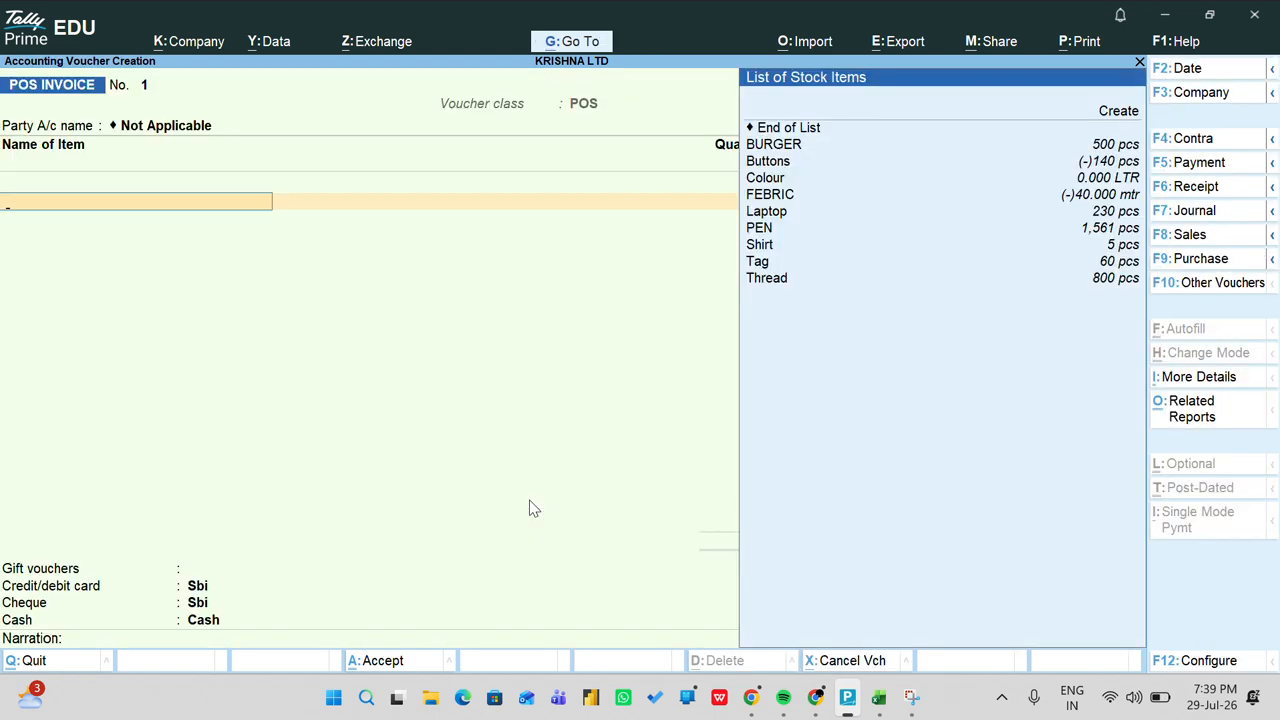
Step: Bill 200 pcs of BURGER at 120.00 for 24,000.00
key("Down")
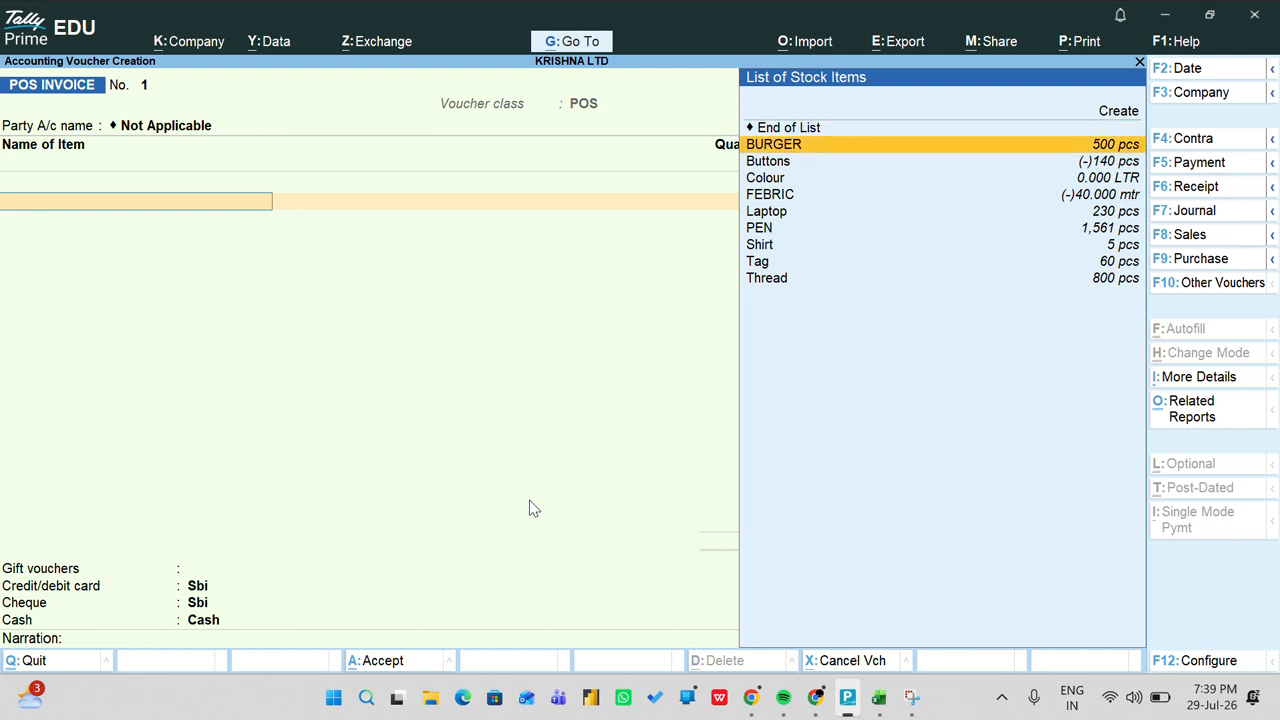
key("Return")
key("BackSpace")
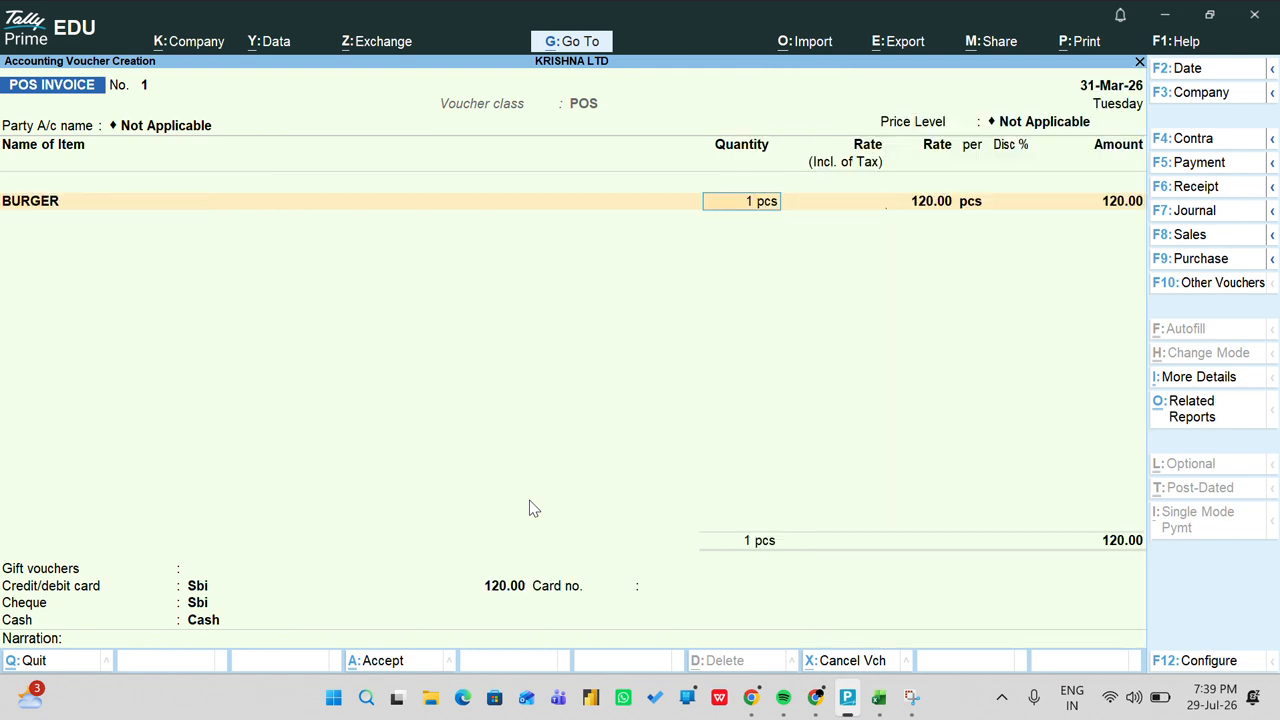
type("200")
key("Return")
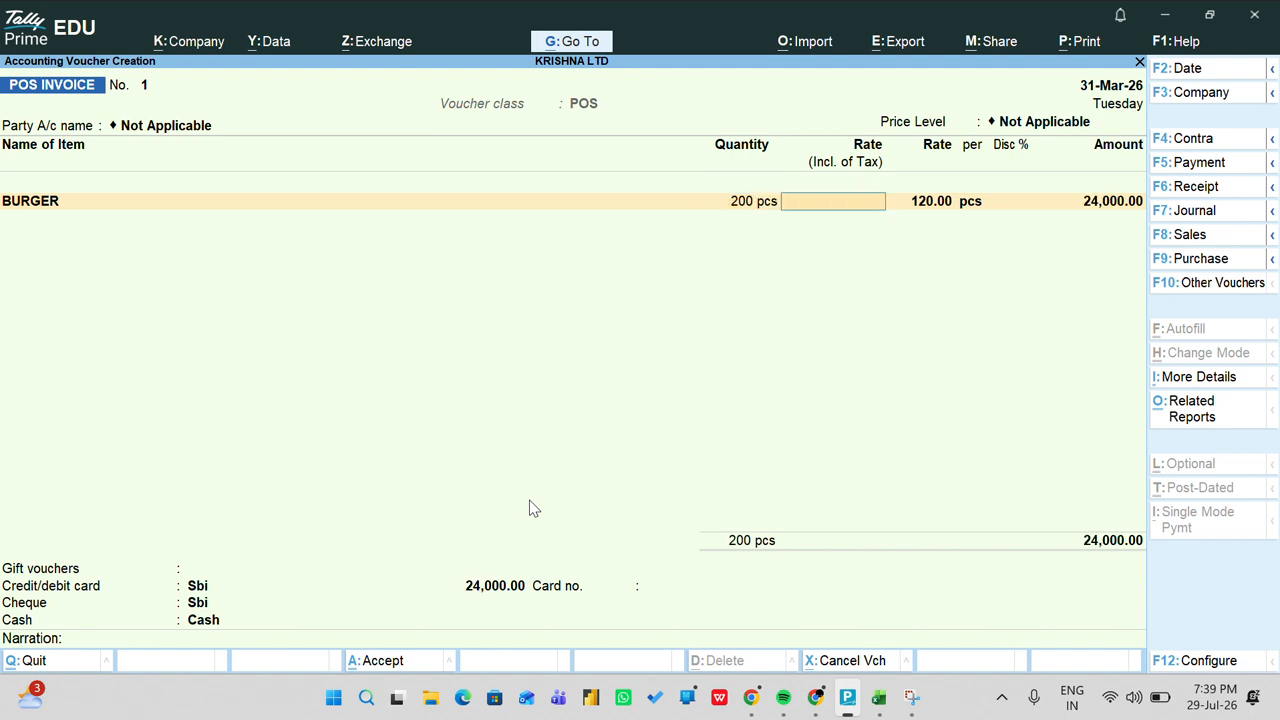
key("Return")
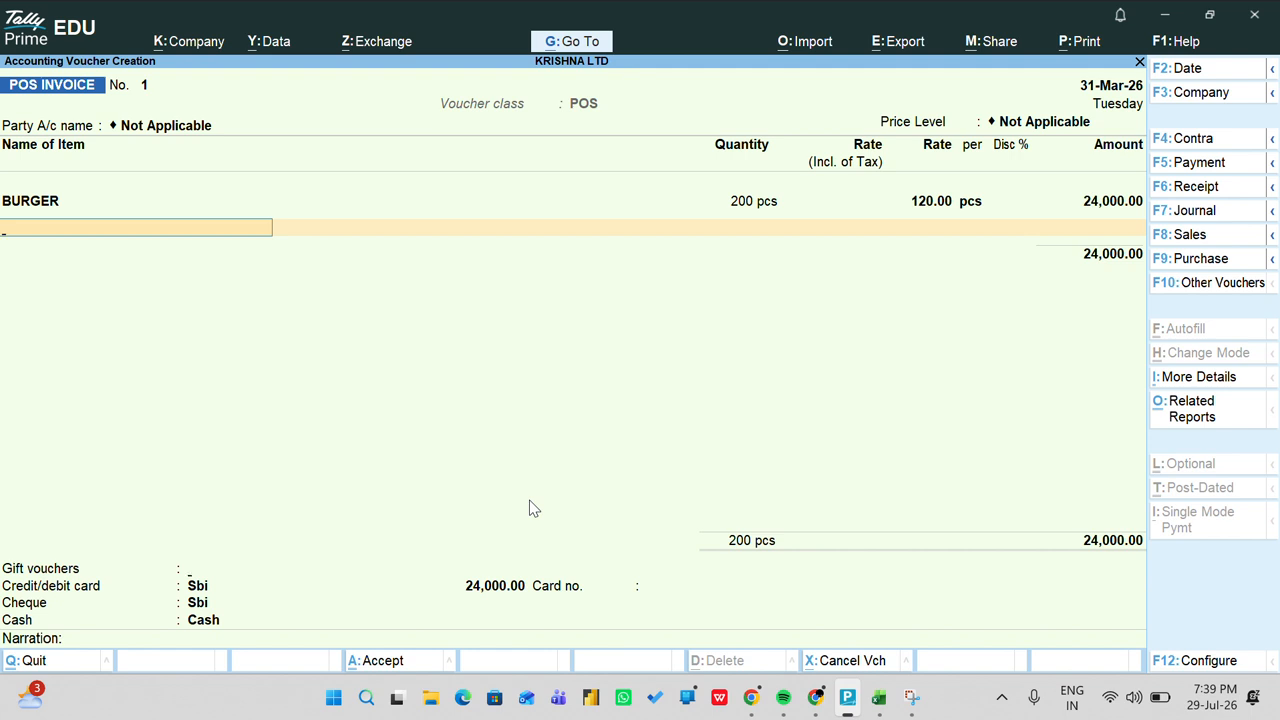
Step: Enter a card payment of 10,000 with the card number
key("Return")
key("Return")
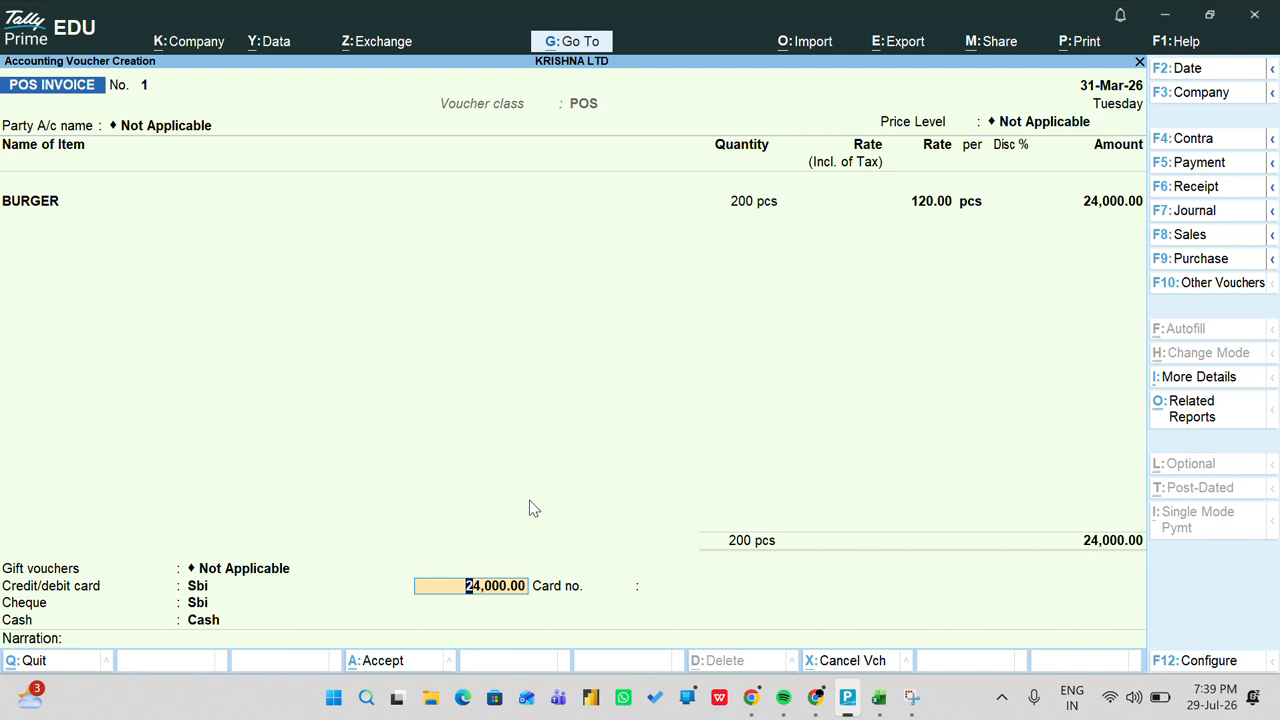
type("10000")
key("Return")
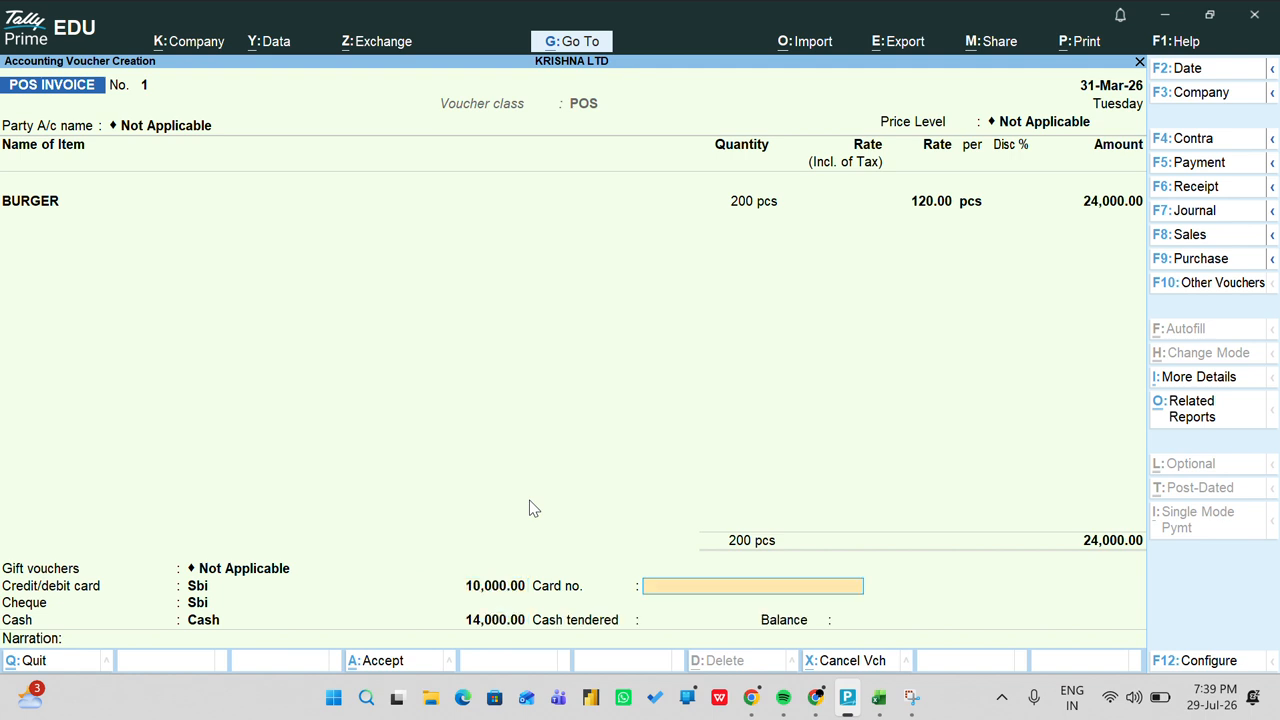
type("1234567890")
key("Return")
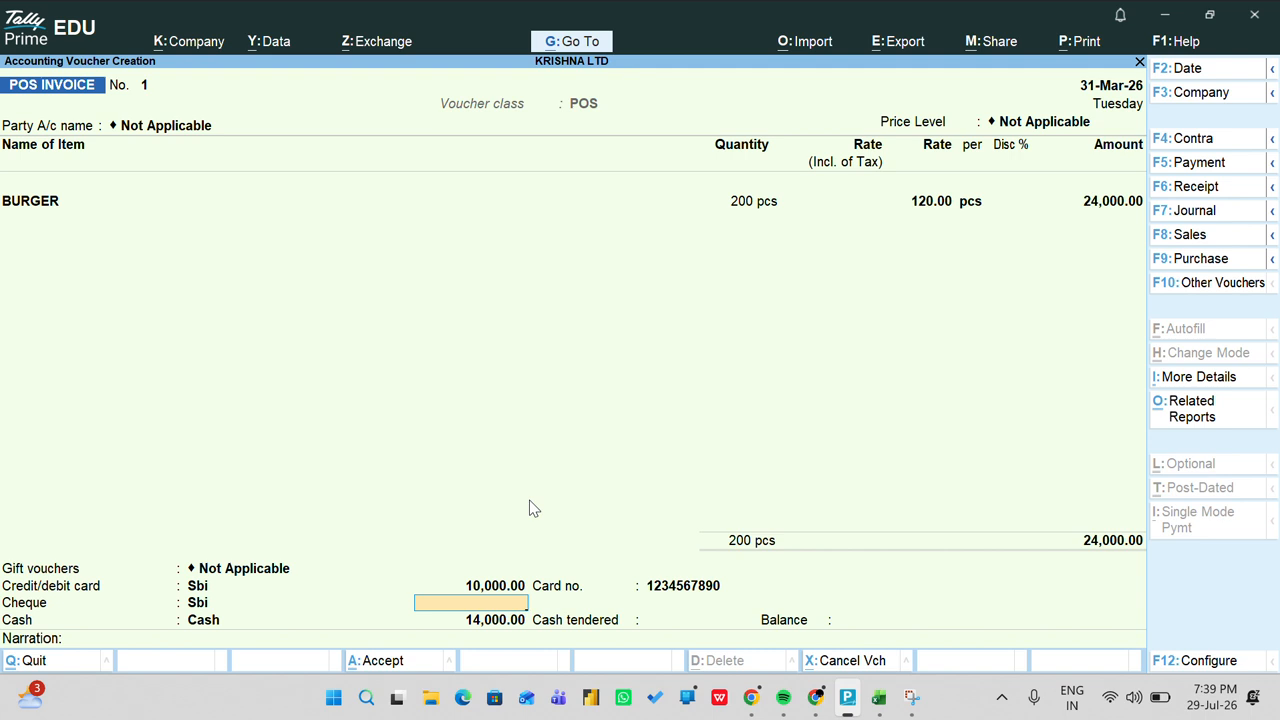
Step: Enter a cheque payment of 10,567 drawn on SBI with the cheque number
type("10567")
key("Return")
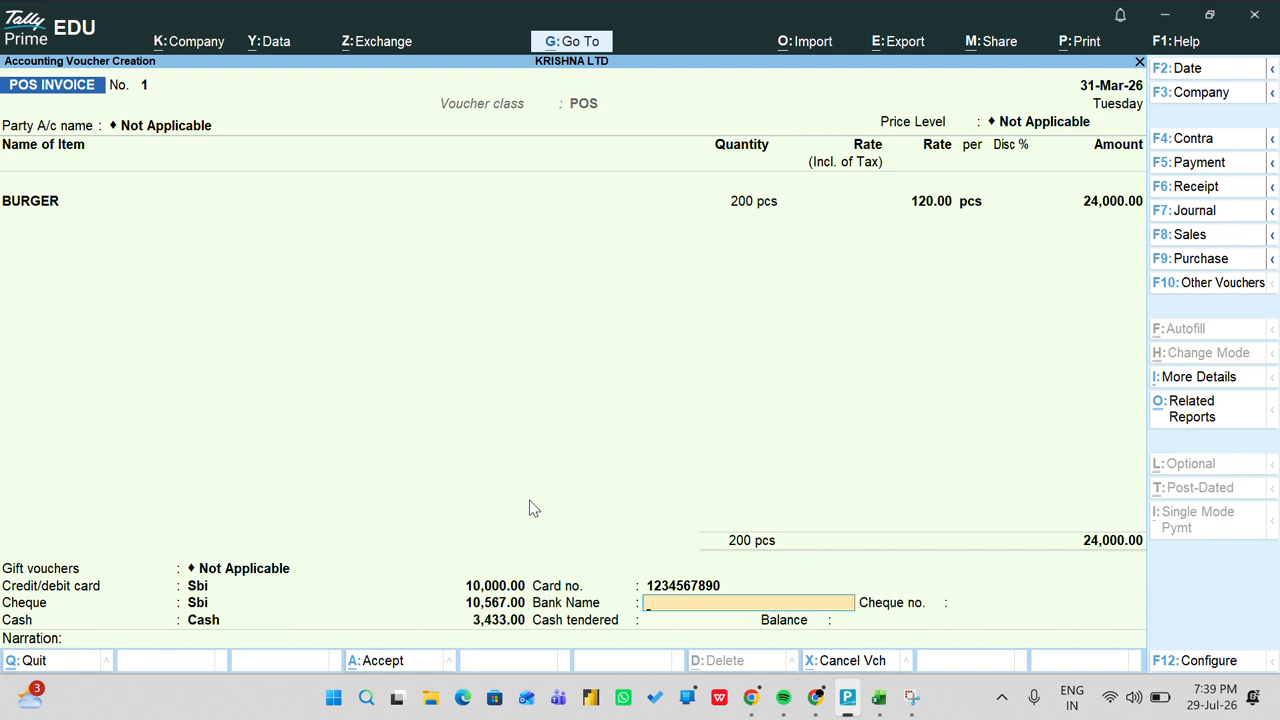
type("SBI")
key("Return")
type("1234")
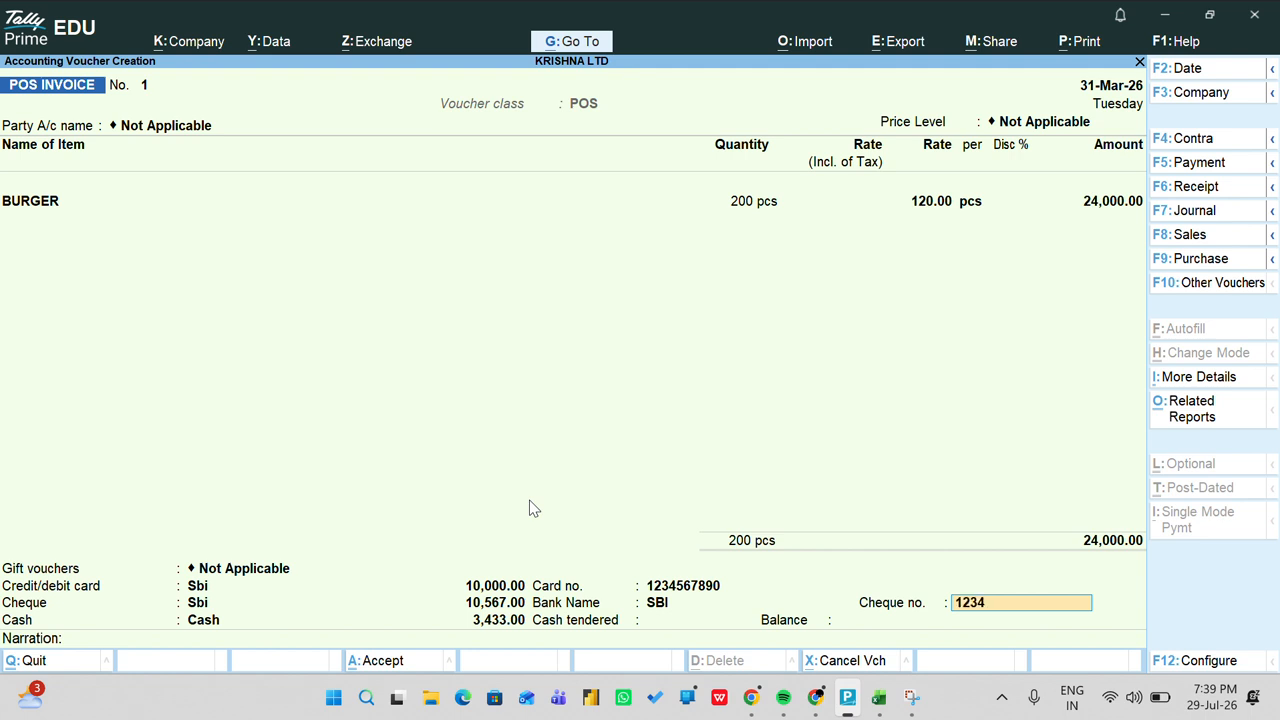
type("566555444")
key("Return")
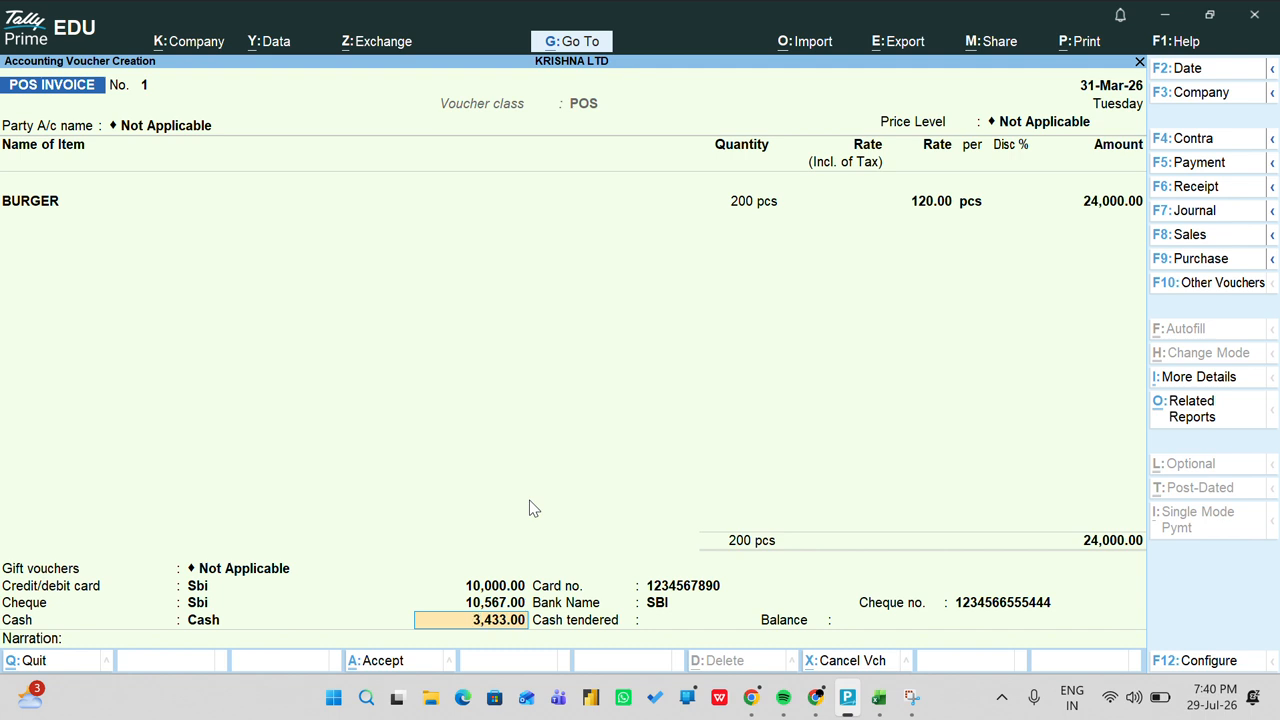
Step: Keep 3,433 as cash and record 3,450 tendered, leaving a 17.00 balance
key("Return")
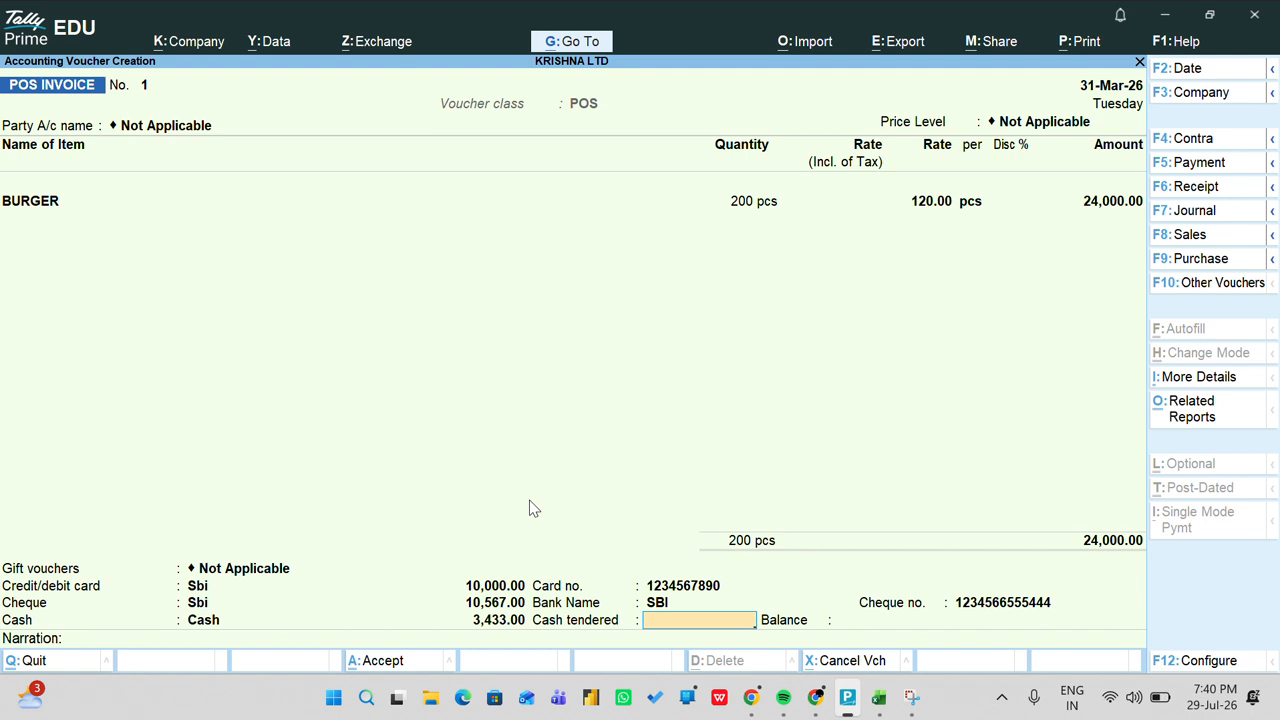
type("4")
key("BackSpace")
type("3450")
key("Return")
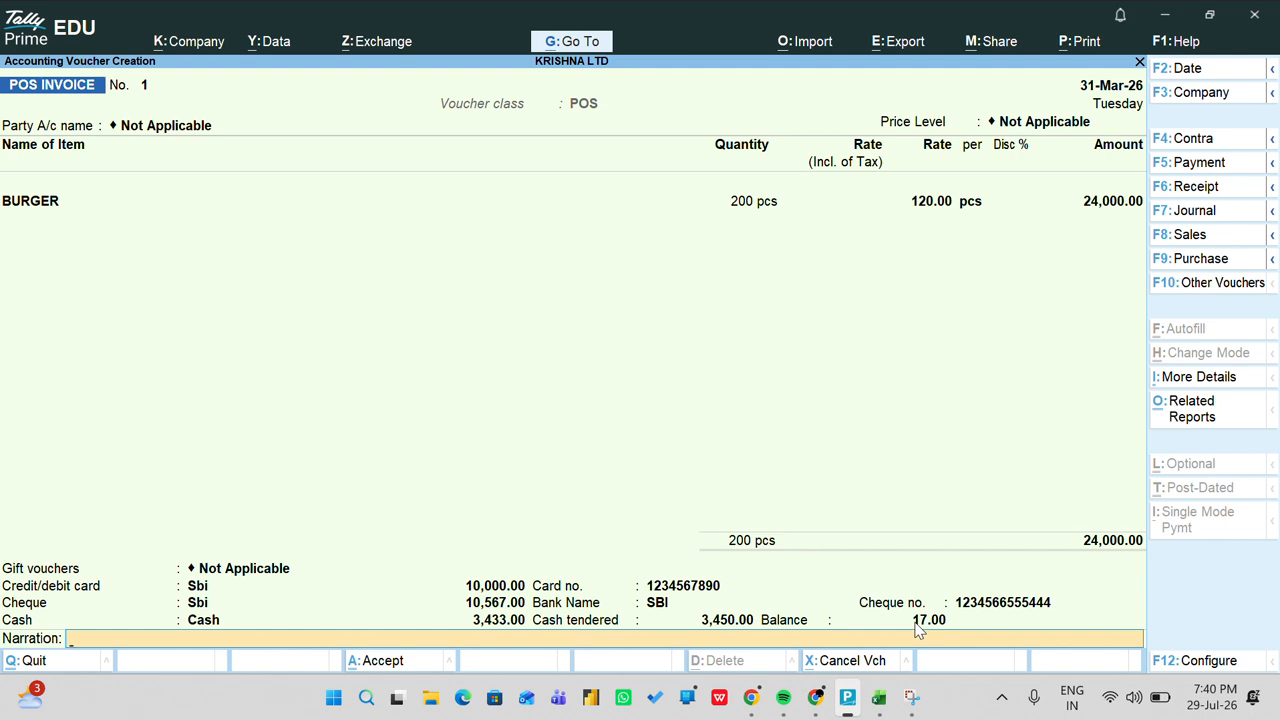
Step: Save POS INVOICE No. 1 and preview it as the KRISHNA BURGER STORE bill
key("Return")
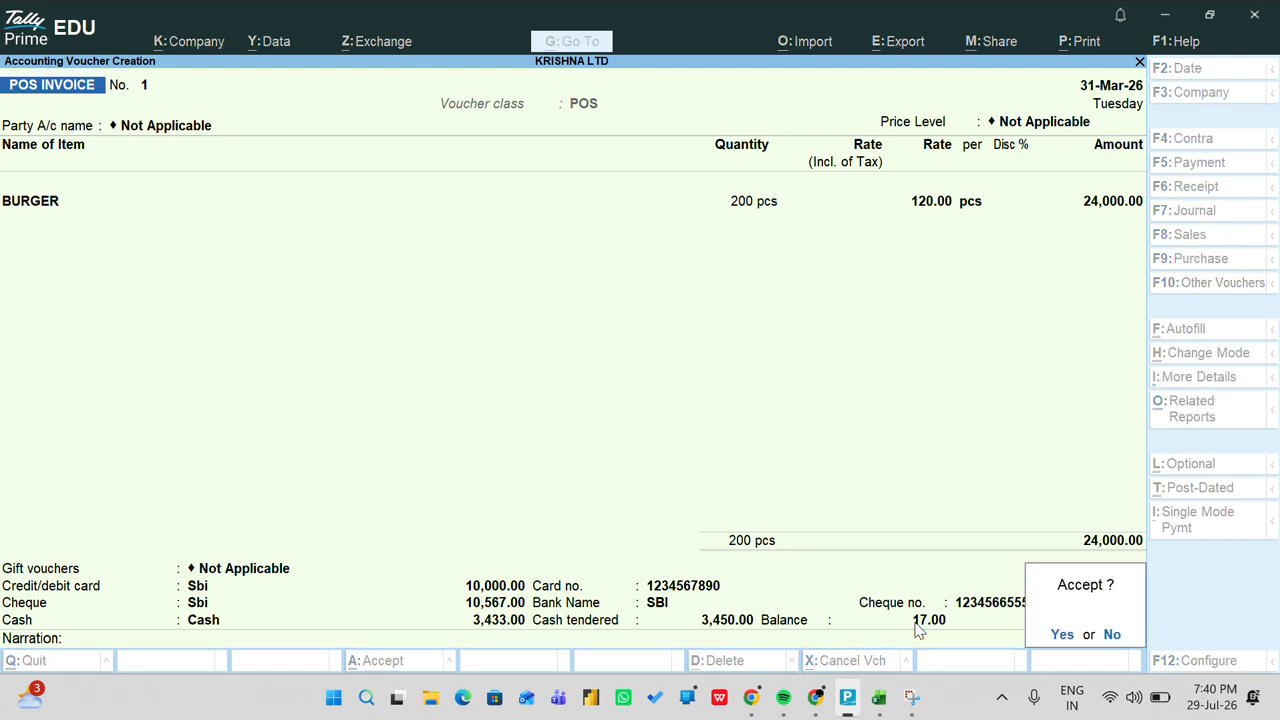
key("Return")
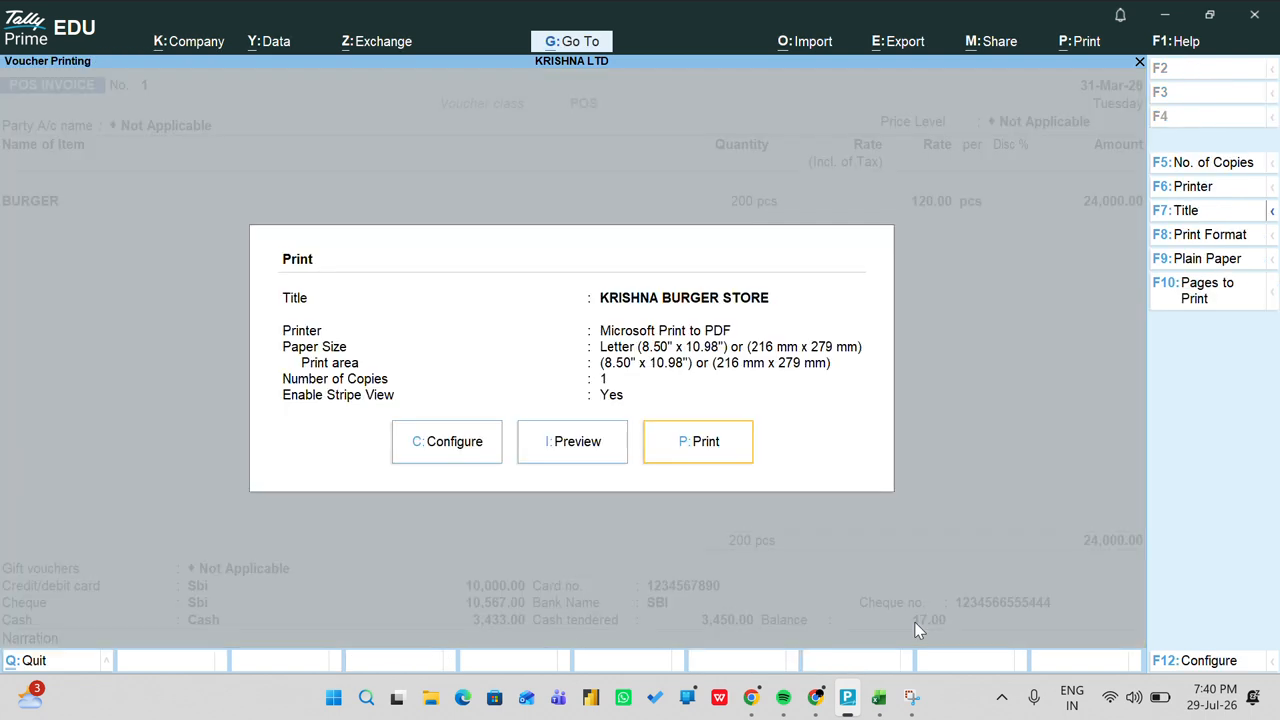
key("Left")
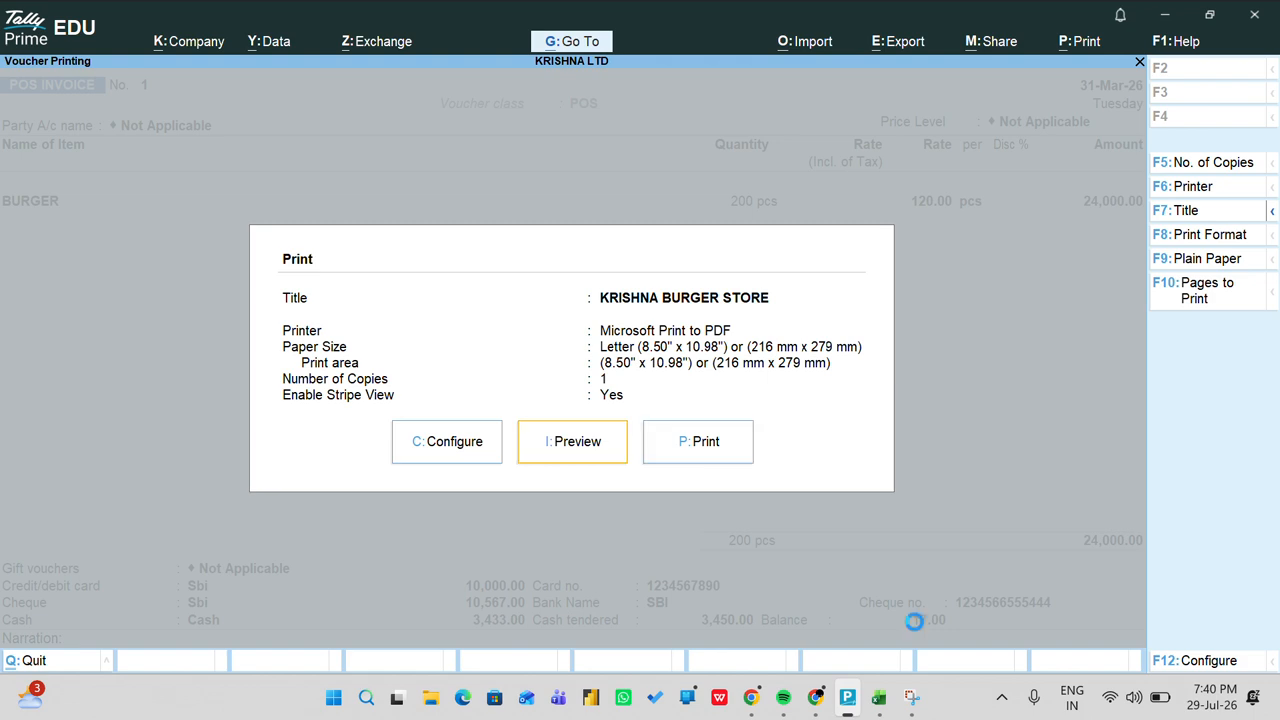
key("Return")
key("Return")
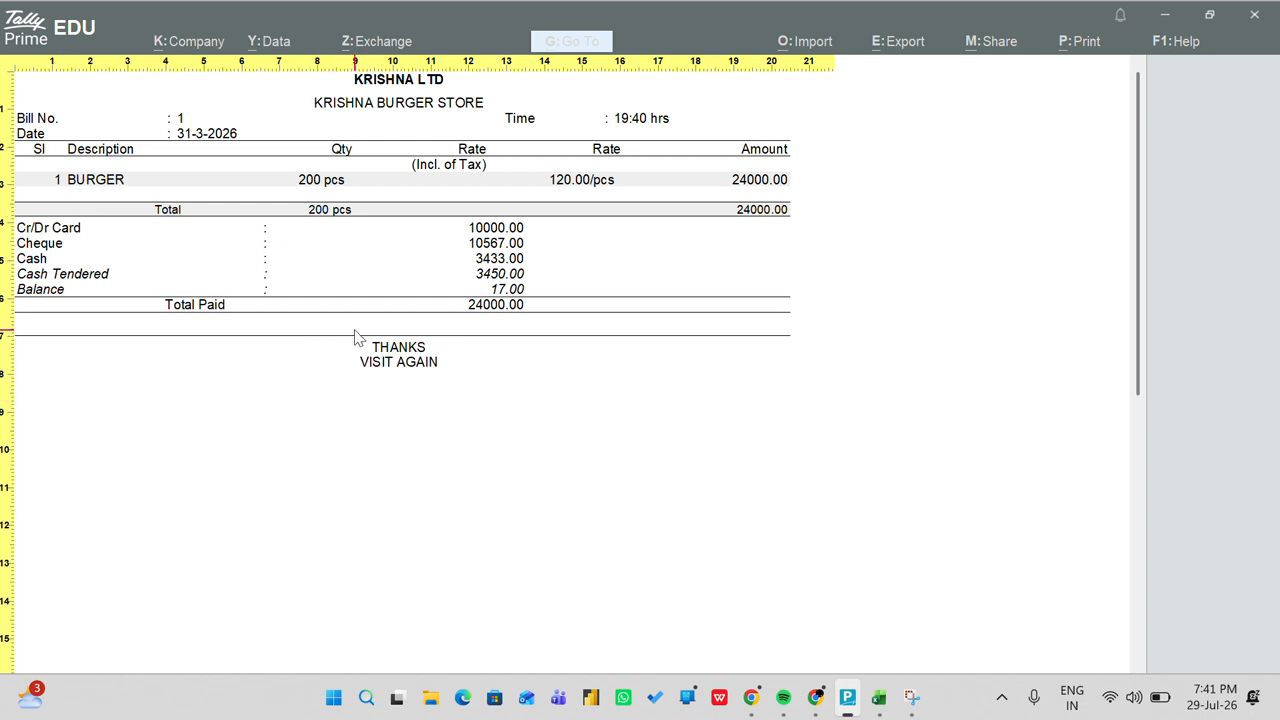
Step: Close the bill preview to reach a blank POS INVOICE No. 2
key("Escape")
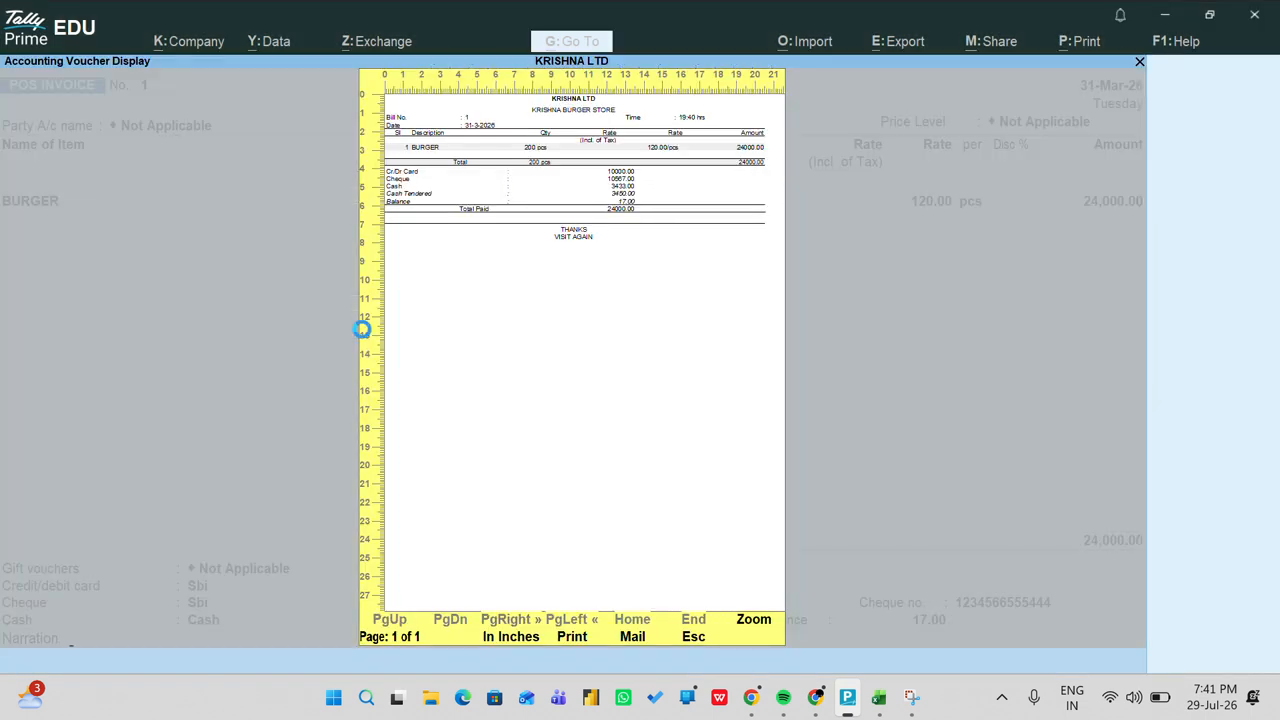
key("Escape")
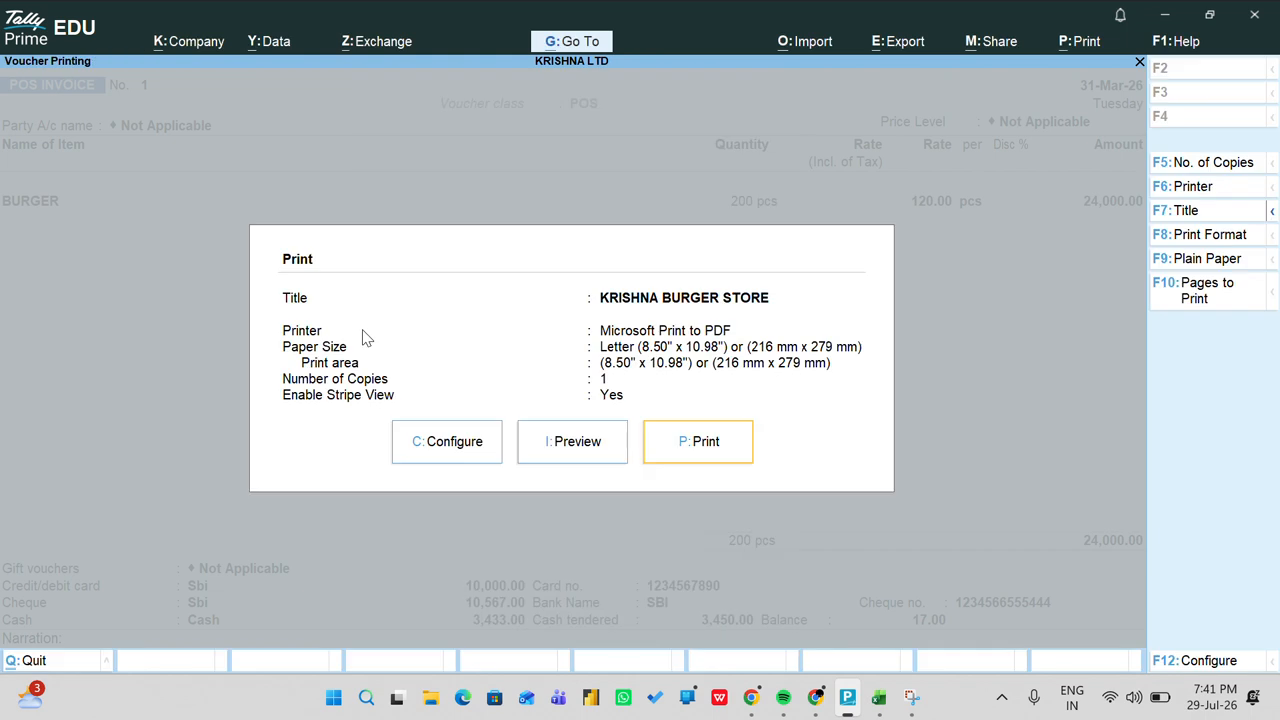
key("Escape")
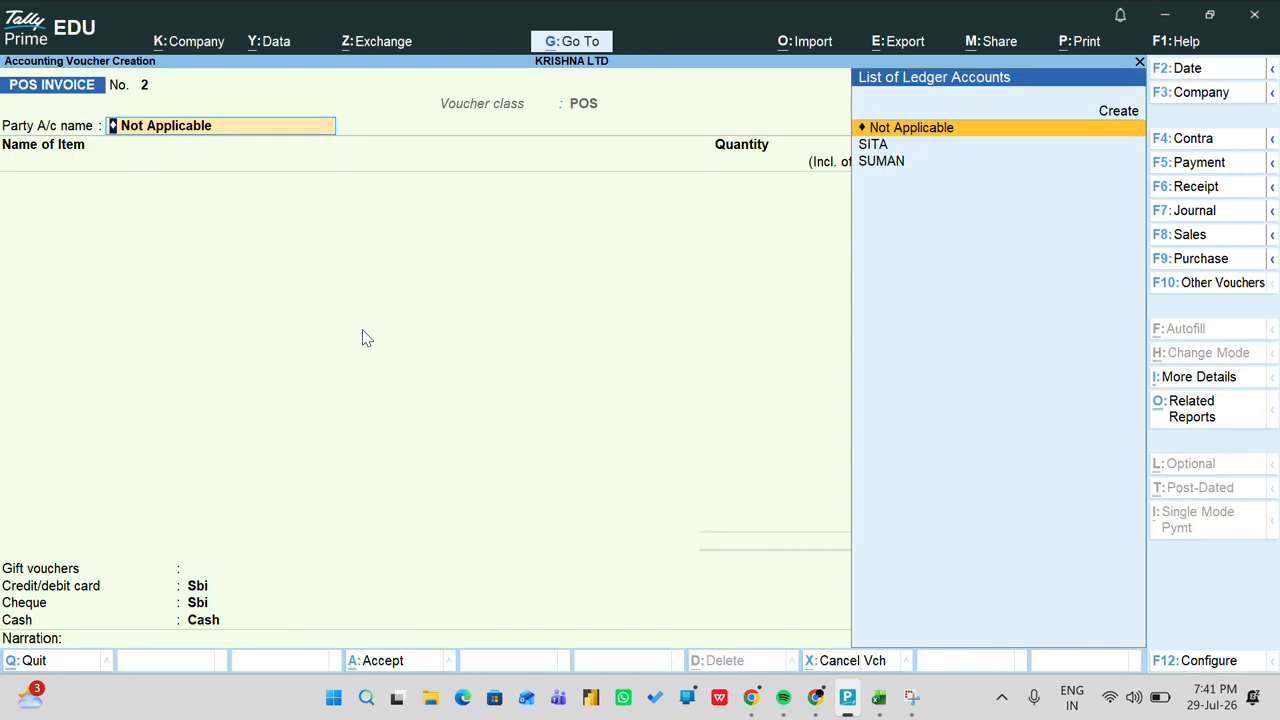